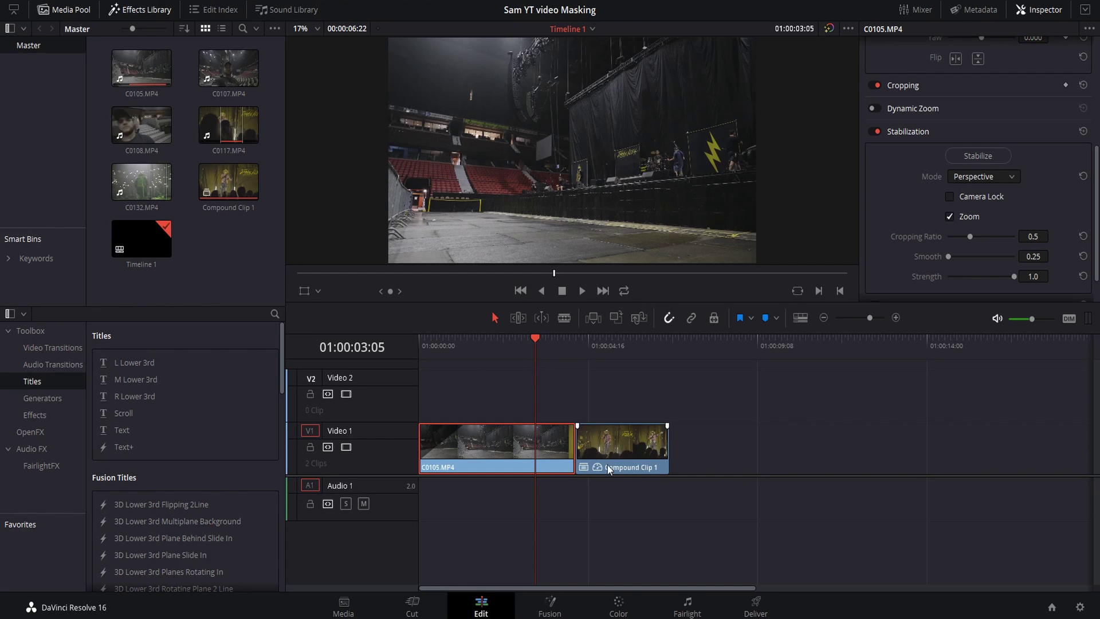
Scrub the timeline and park the playhead at 01:00:03:14, where the yellow pole enters.
{"action": "left_click", "coordinate": [509, 342]}
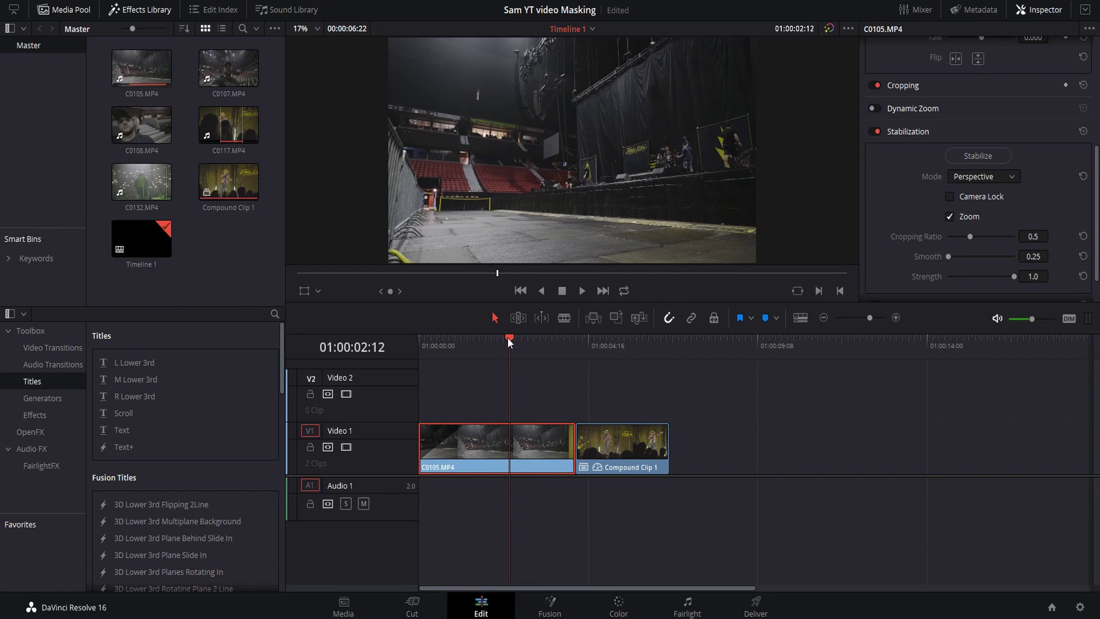
{"action": "left_click_drag", "start_coordinate": [508, 338], "coordinate": [551, 341]}
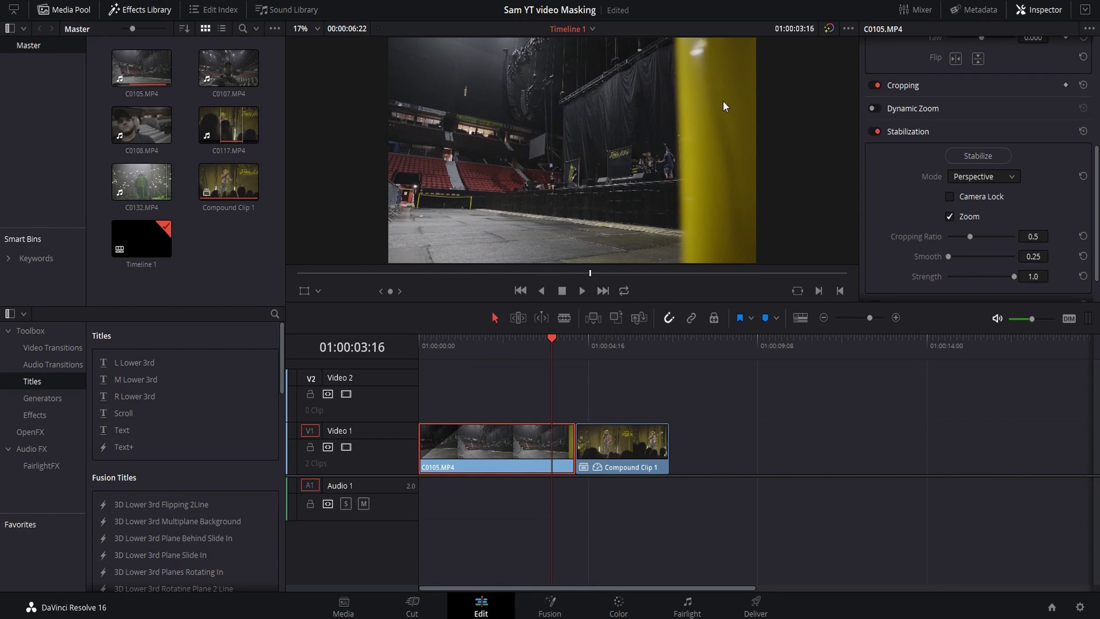
{"action": "left_click_drag", "start_coordinate": [551, 338], "coordinate": [624, 338]}
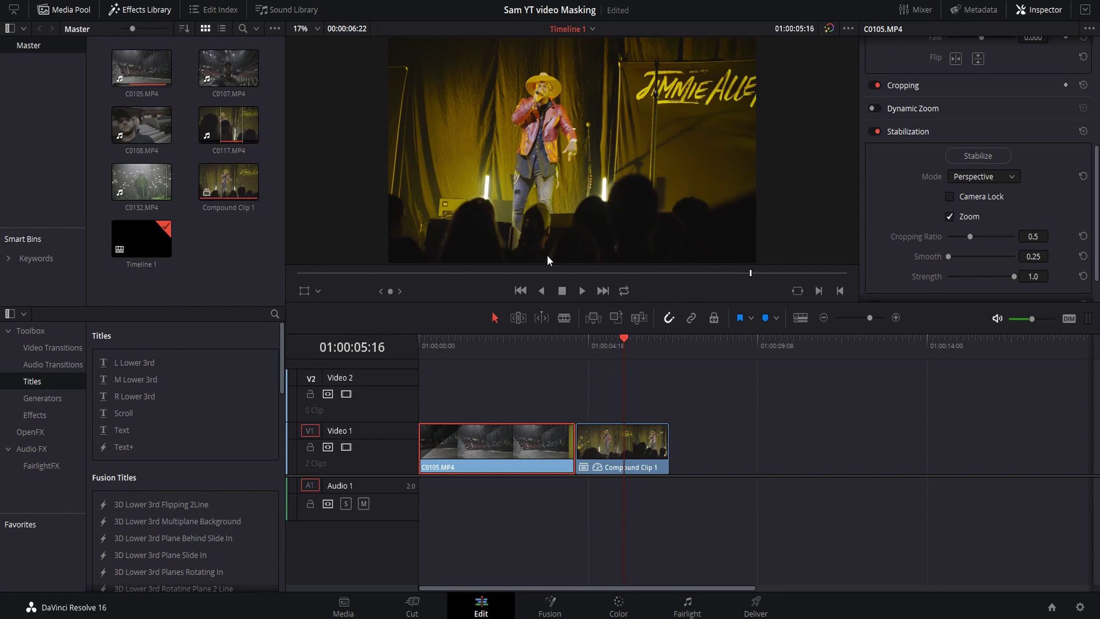
{"action": "left_click", "coordinate": [620, 343]}
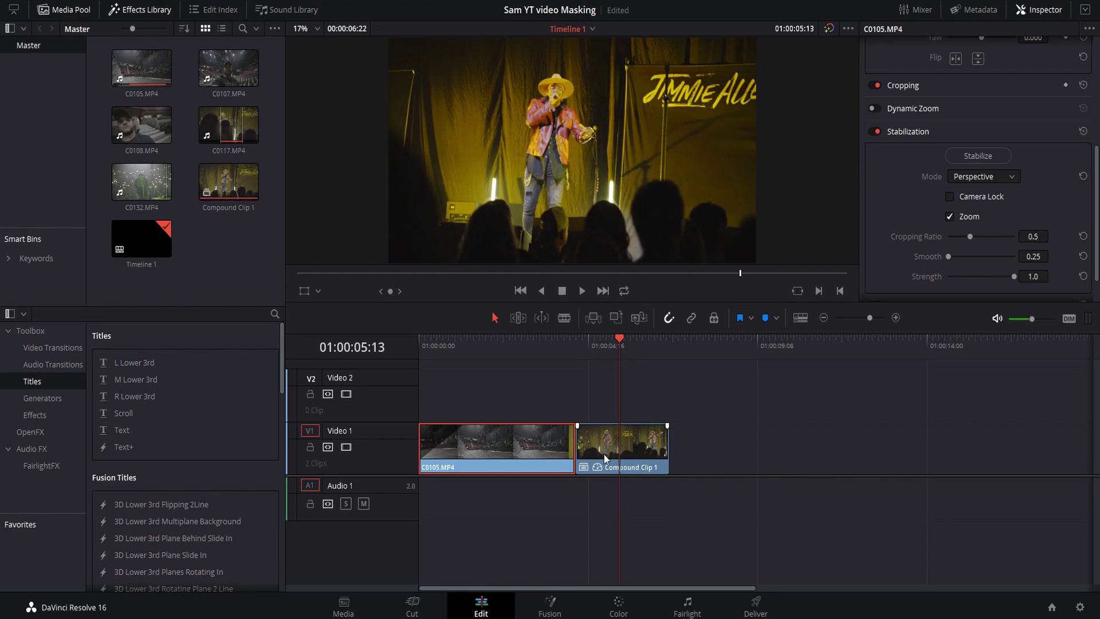
{"action": "left_click", "coordinate": [551, 343]}
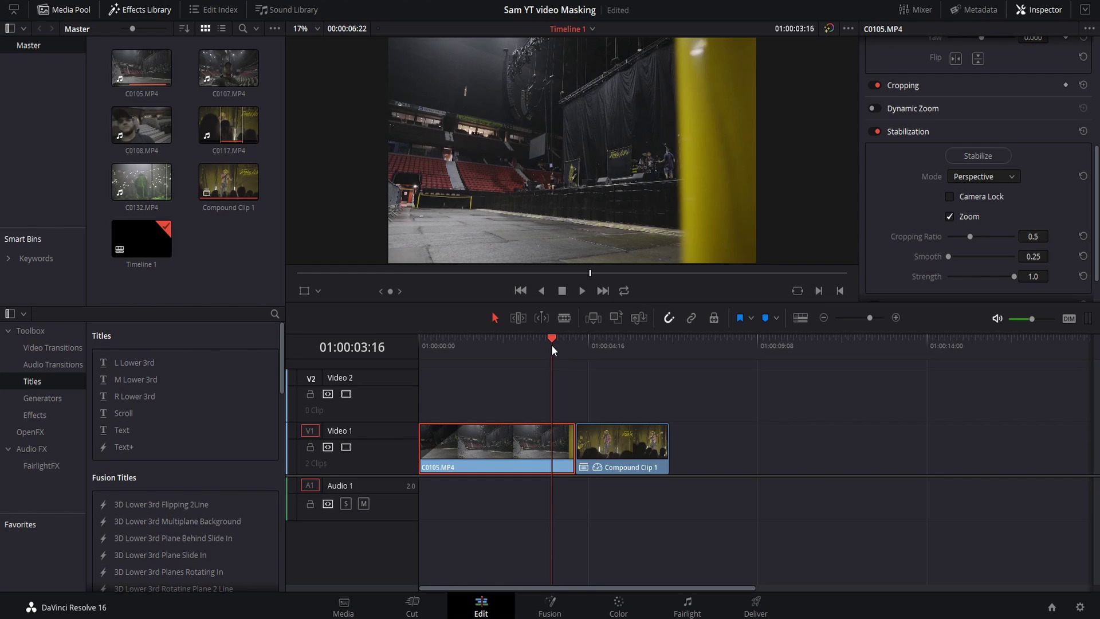
{"action": "left_click", "coordinate": [548, 345]}
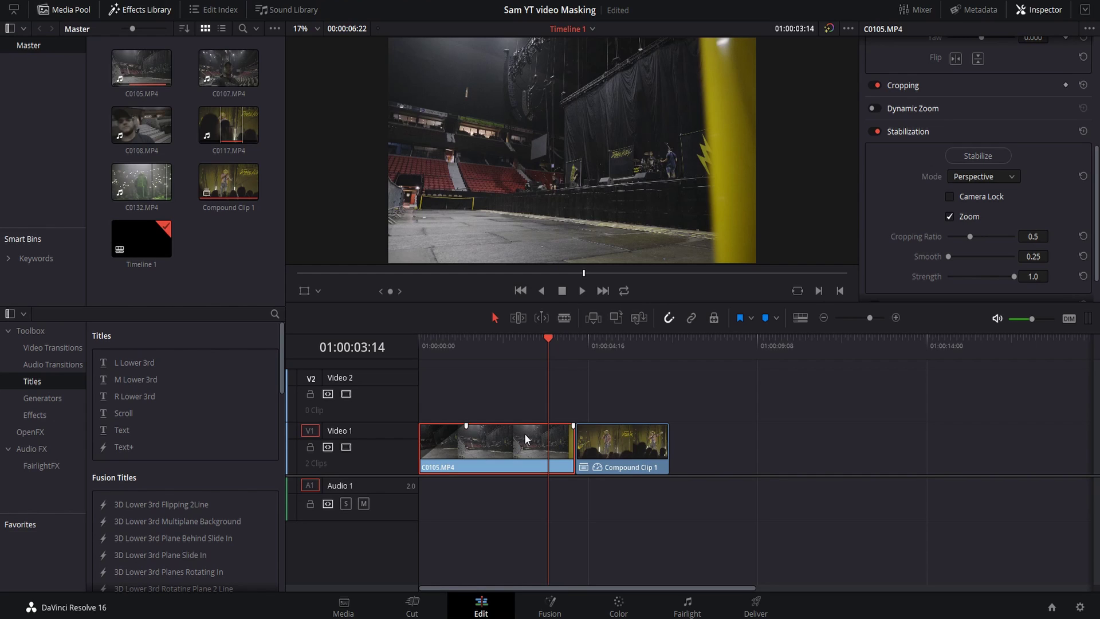
Move C0105.MP4 up to Video 2 and slide Compound Clip 1 left to start at 01:00:03:19.
{"action": "left_click_drag", "start_coordinate": [524, 433], "coordinate": [523, 414]}
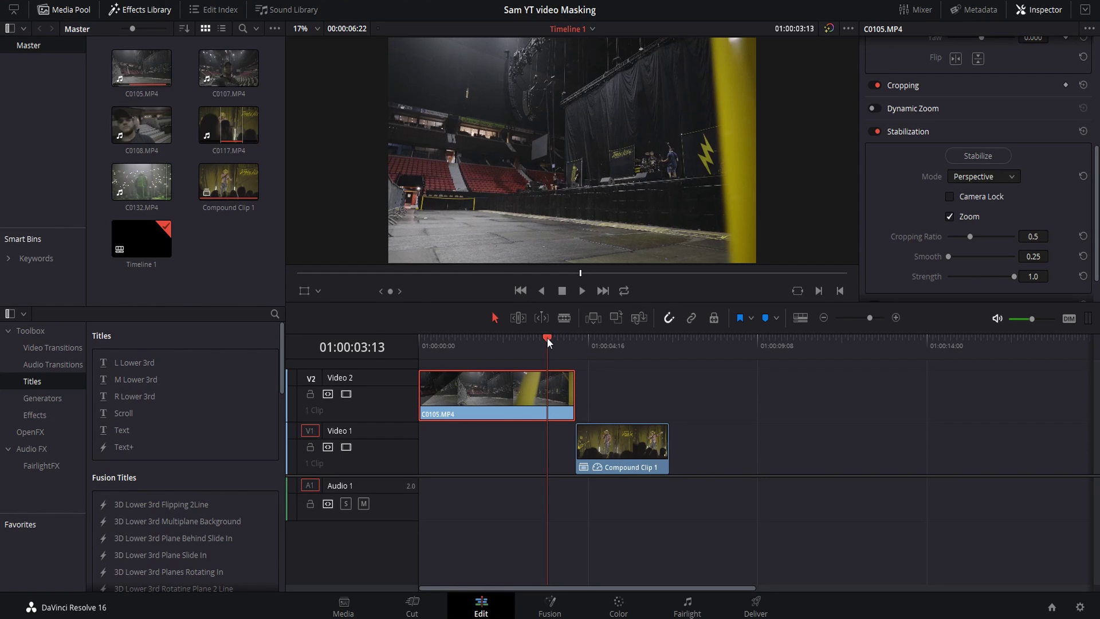
{"action": "left_click_drag", "start_coordinate": [548, 336], "coordinate": [556, 337]}
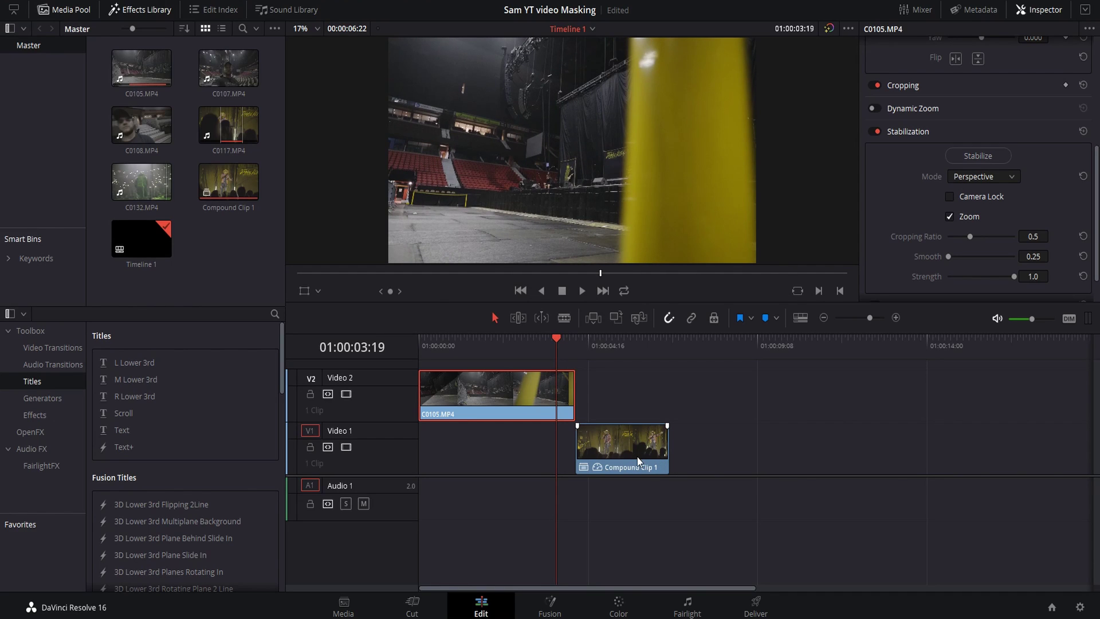
{"action": "left_click_drag", "start_coordinate": [623, 460], "coordinate": [597, 451]}
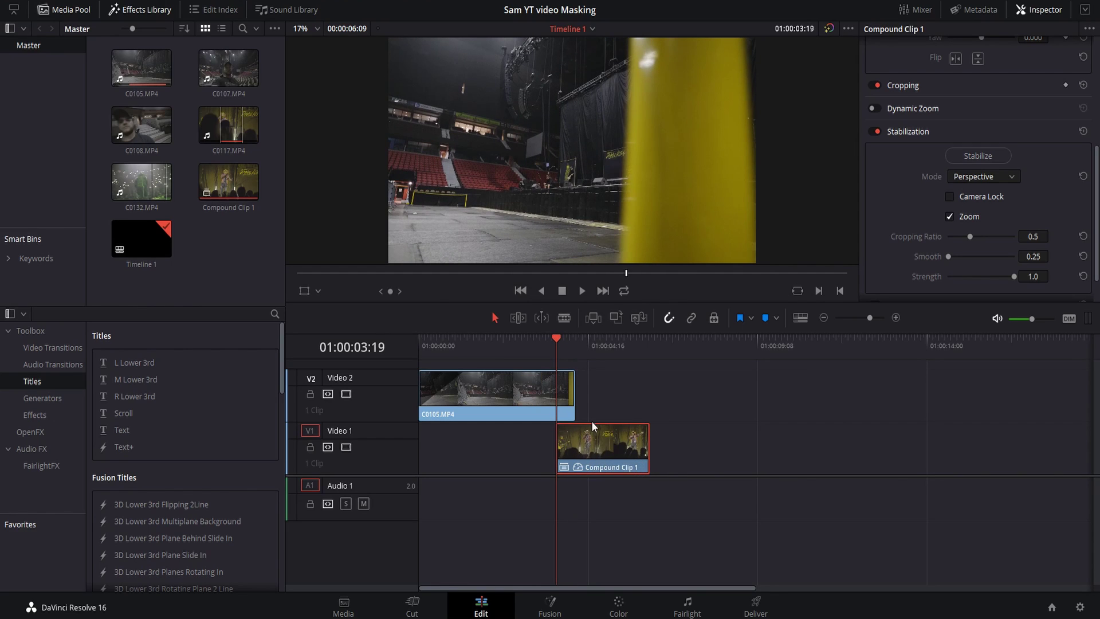
{"action": "key", "text": "Right"}
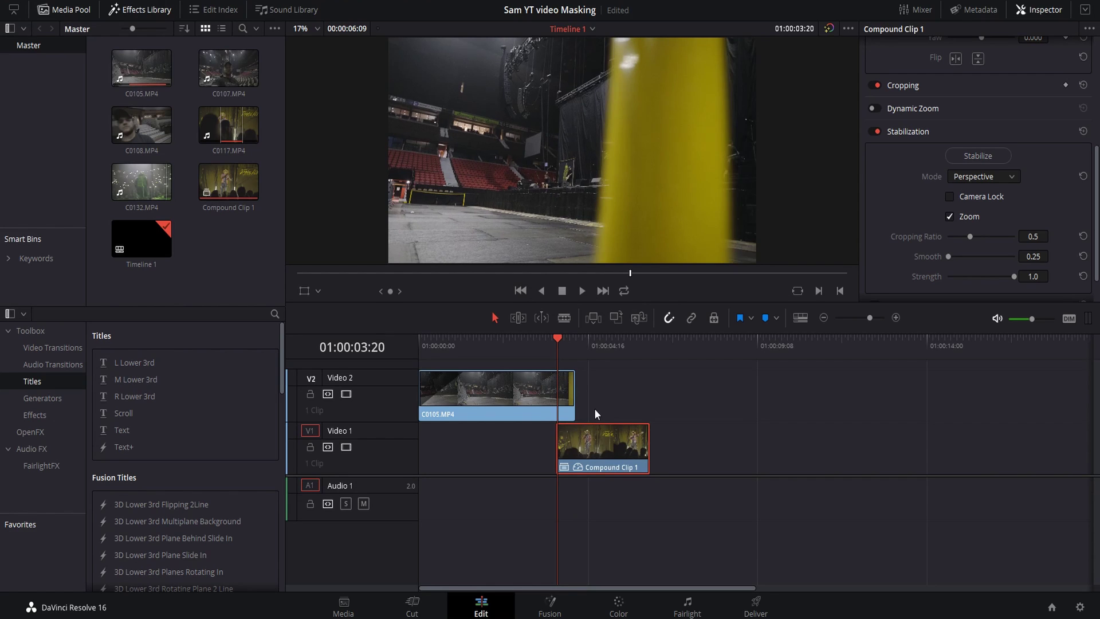
{"action": "mouse_move", "coordinate": [563, 341]}
{"action": "left_mouse_down"}
{"action": "mouse_move", "coordinate": [605, 345]}
{"action": "mouse_move", "coordinate": [557, 347]}
{"action": "left_mouse_up"}
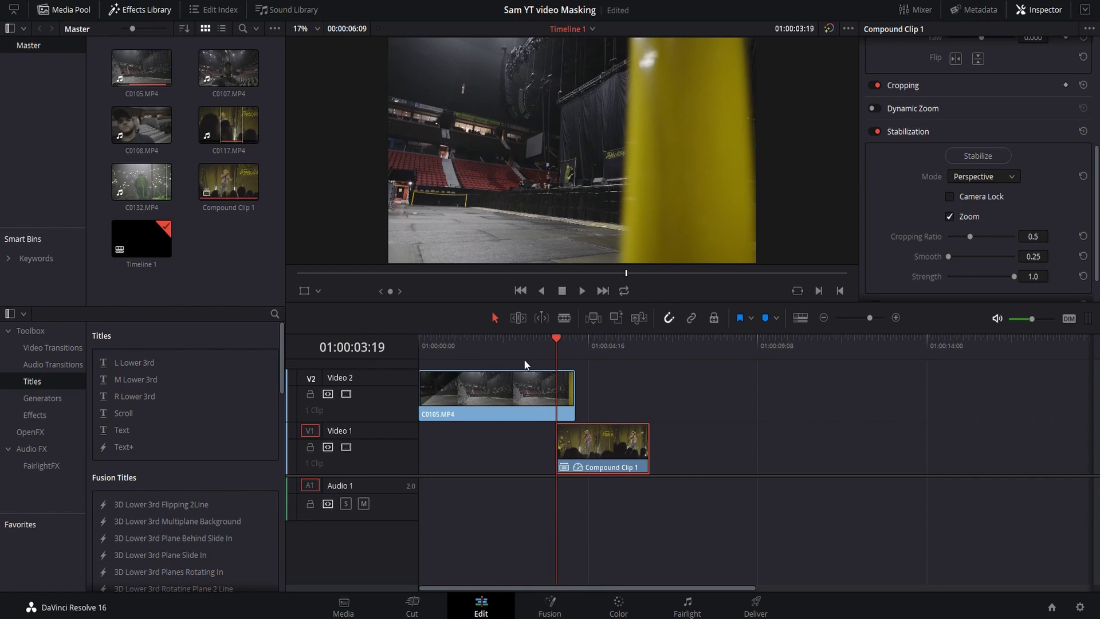
On the Color page, reposition the arena clip's node 01 in the node graph.
{"action": "left_click", "coordinate": [629, 611]}
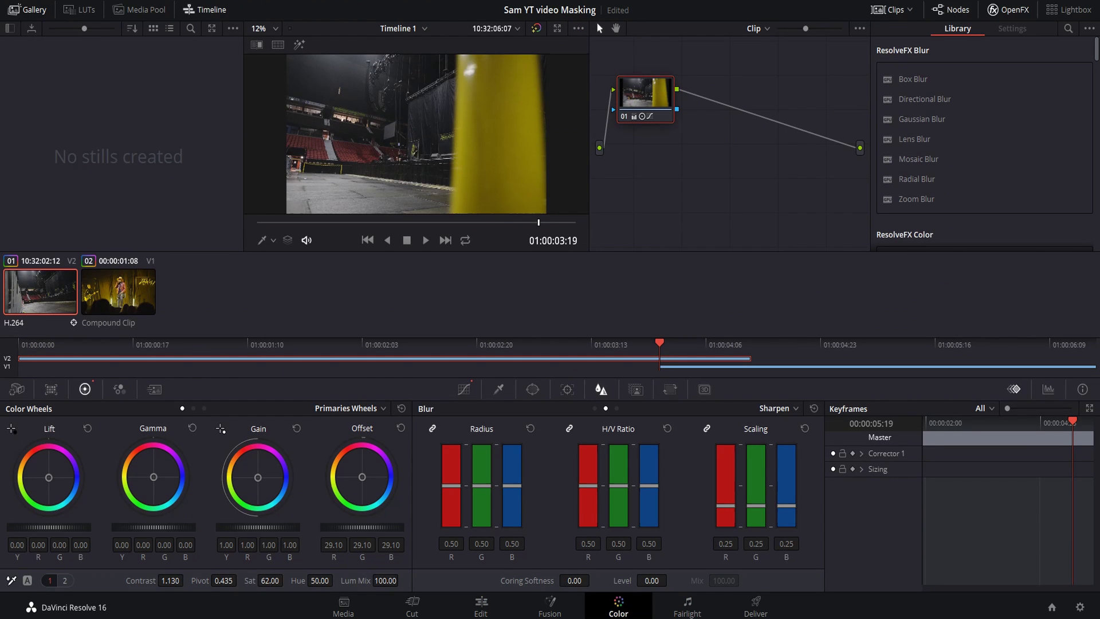
{"action": "left_click_drag", "start_coordinate": [639, 115], "coordinate": [639, 131]}
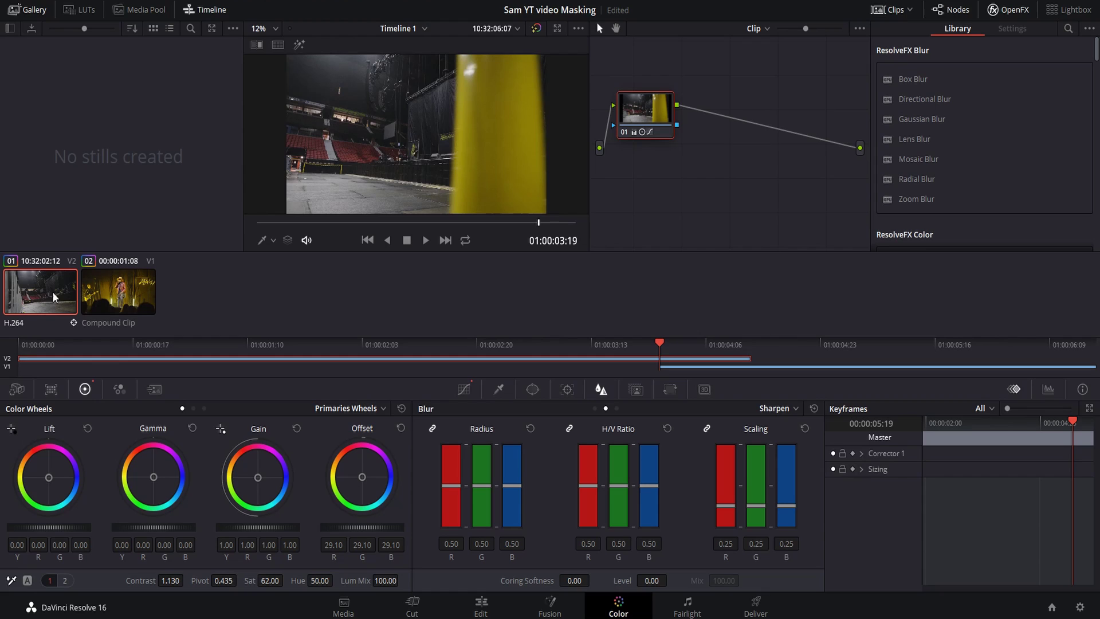
{"action": "left_click_drag", "start_coordinate": [639, 117], "coordinate": [646, 99]}
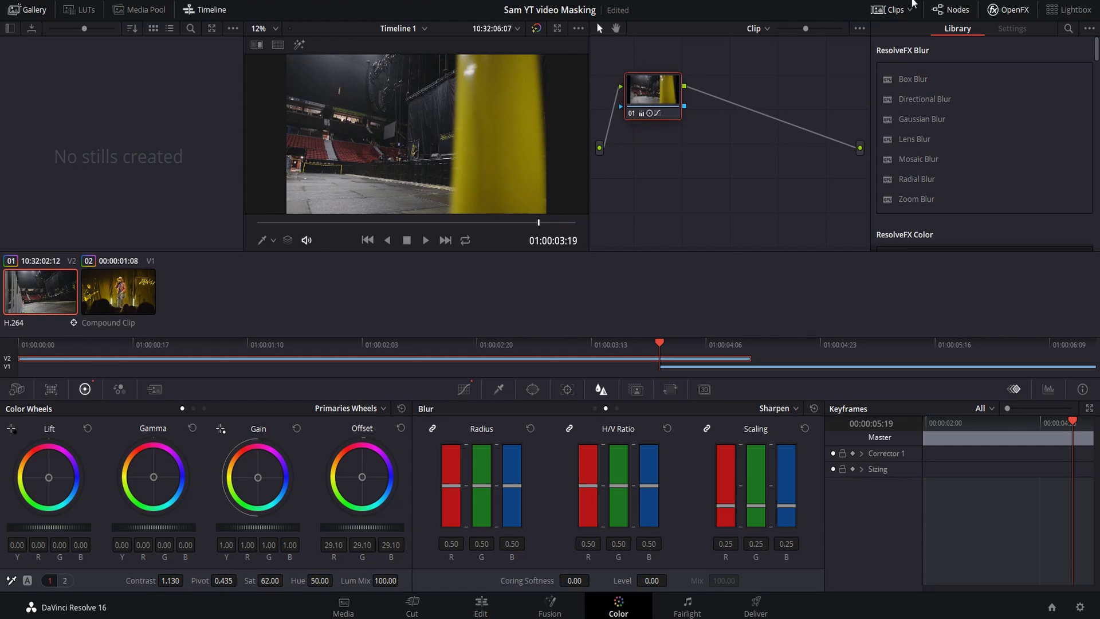
{"action": "left_click", "coordinate": [948, 11]}
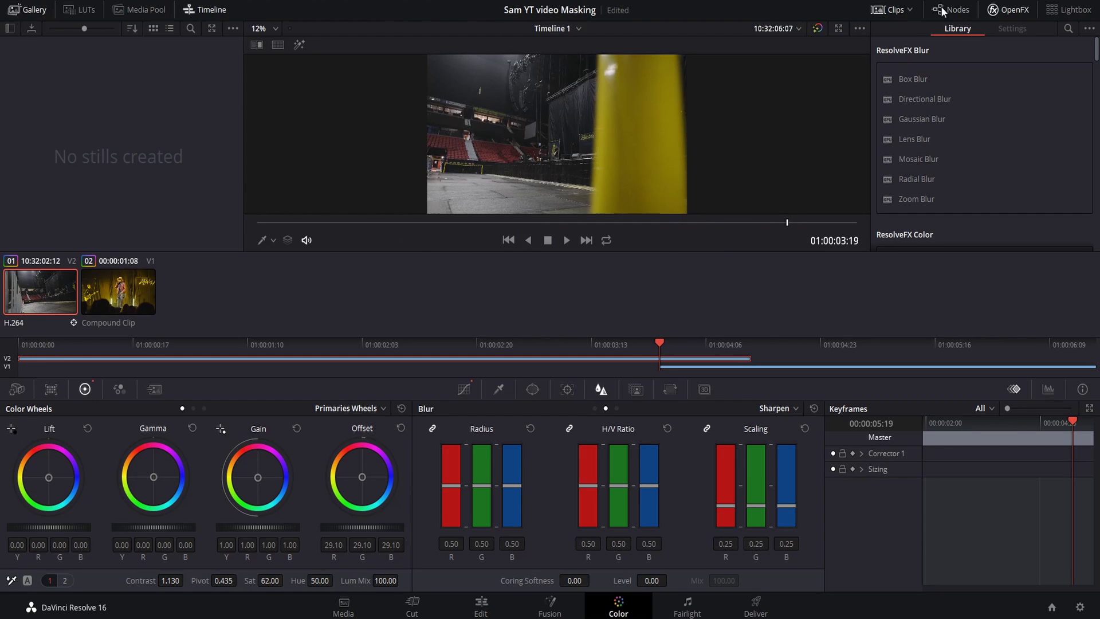
{"action": "left_click", "coordinate": [944, 11]}
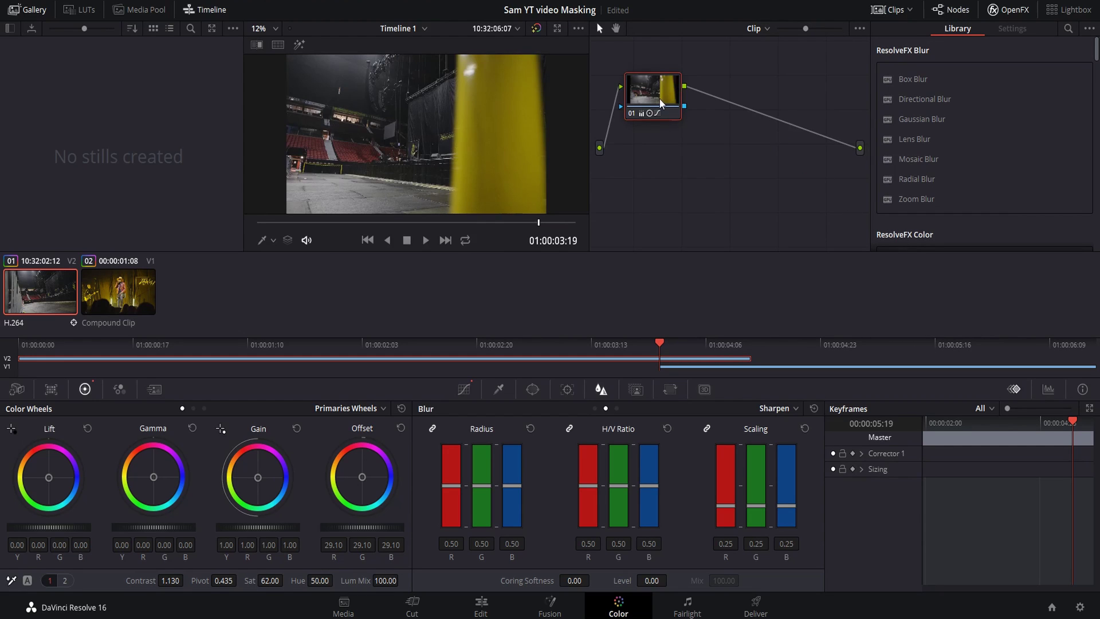
{"action": "mouse_move", "coordinate": [661, 103]}
{"action": "left_mouse_down"}
{"action": "mouse_move", "coordinate": [686, 104]}
{"action": "mouse_move", "coordinate": [668, 105]}
{"action": "left_mouse_up"}
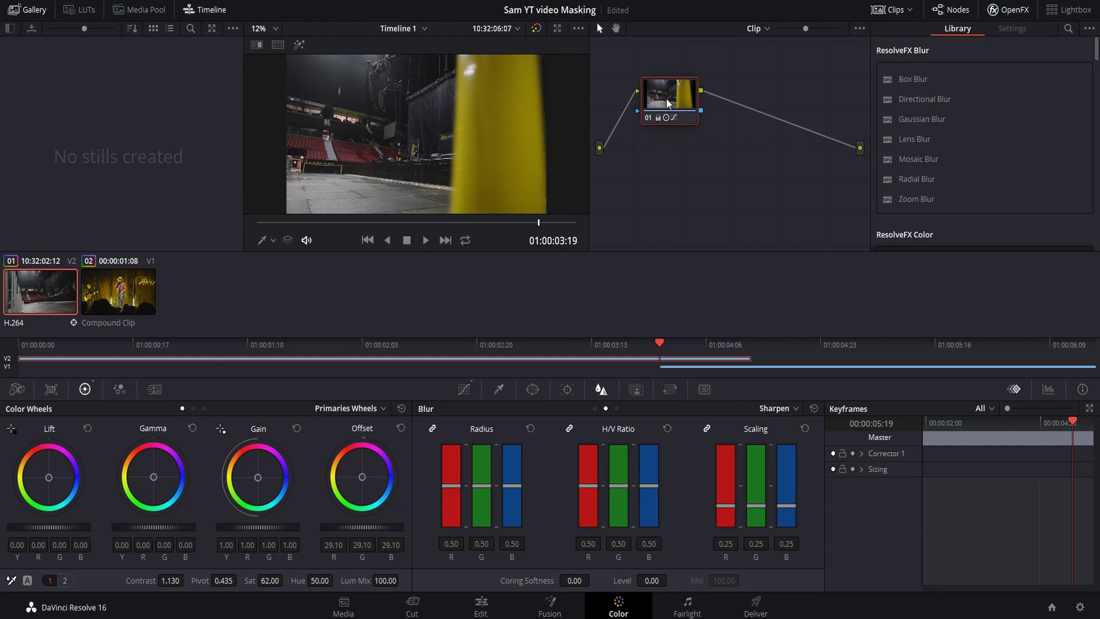
Add an Alpha Output and connect node 01's blue alpha output to it.
{"action": "right_click", "coordinate": [753, 155]}
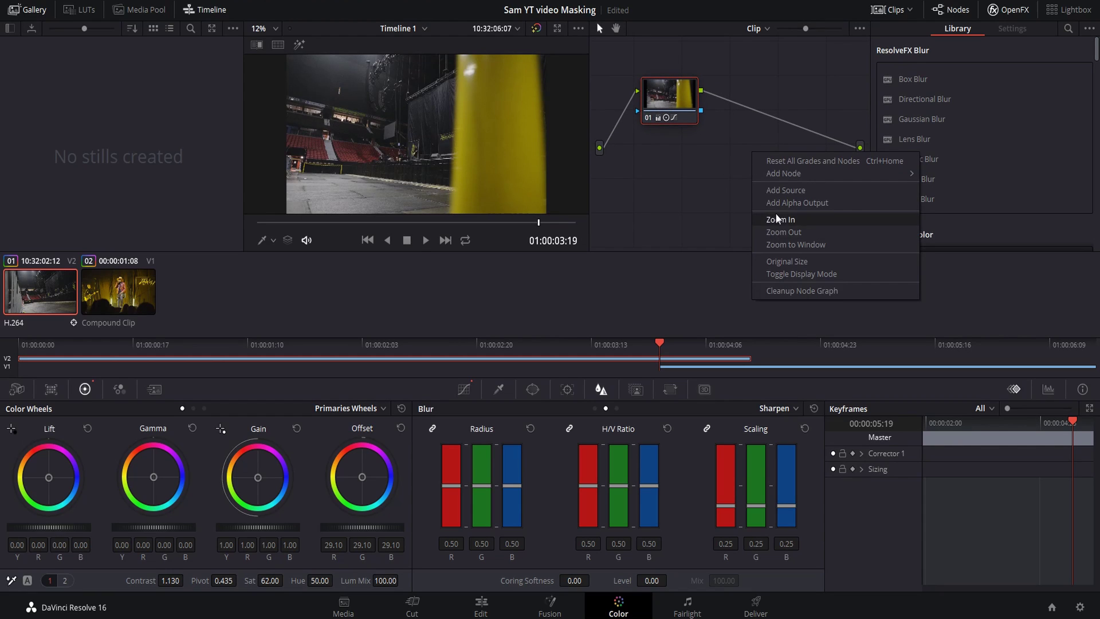
{"action": "left_click", "coordinate": [795, 204]}
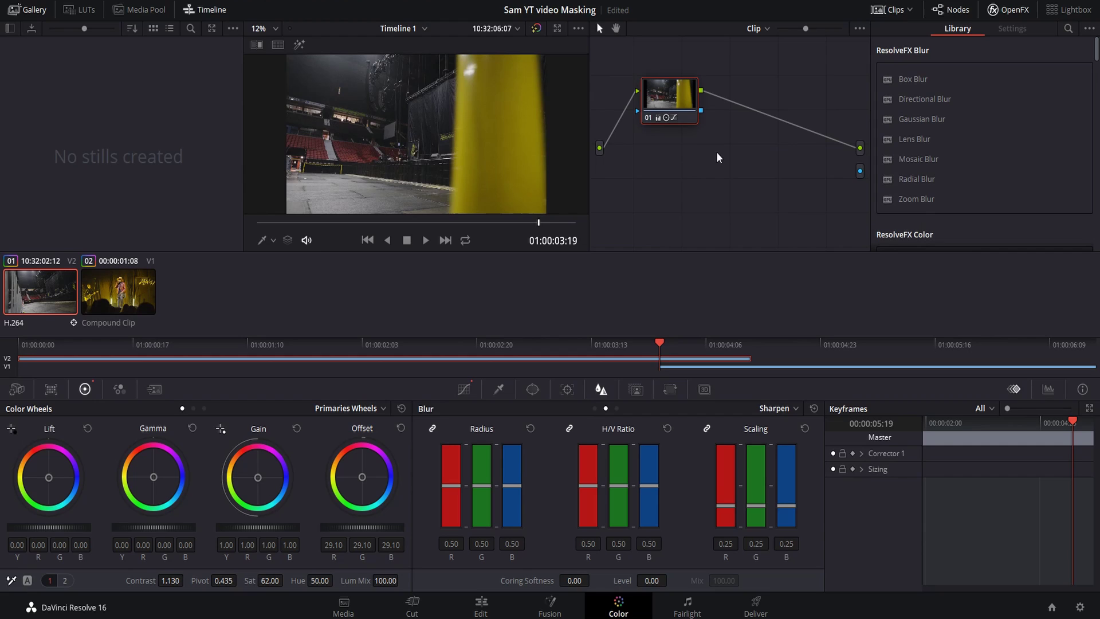
{"action": "left_click_drag", "start_coordinate": [702, 111], "coordinate": [861, 174]}
Select the Pen curve window from the Window palette's shape options.
{"action": "left_click", "coordinate": [537, 395]}
{"action": "scroll", "coordinate": [524, 500], "scroll_direction": "up", "scroll_amount": 1}
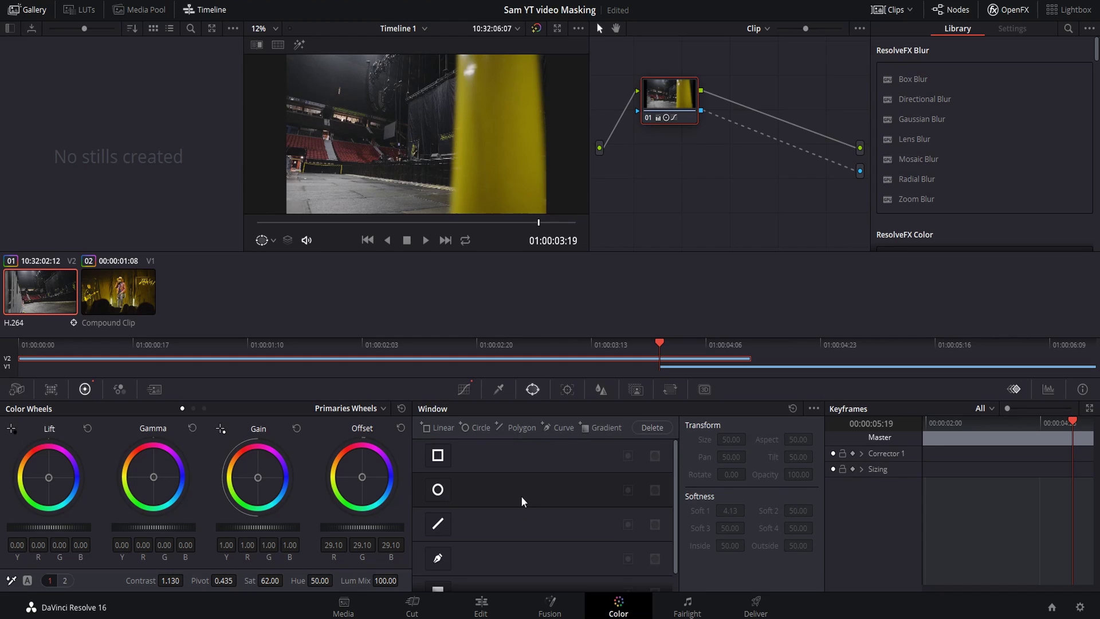
{"action": "scroll", "coordinate": [527, 496], "scroll_direction": "down", "scroll_amount": 1}
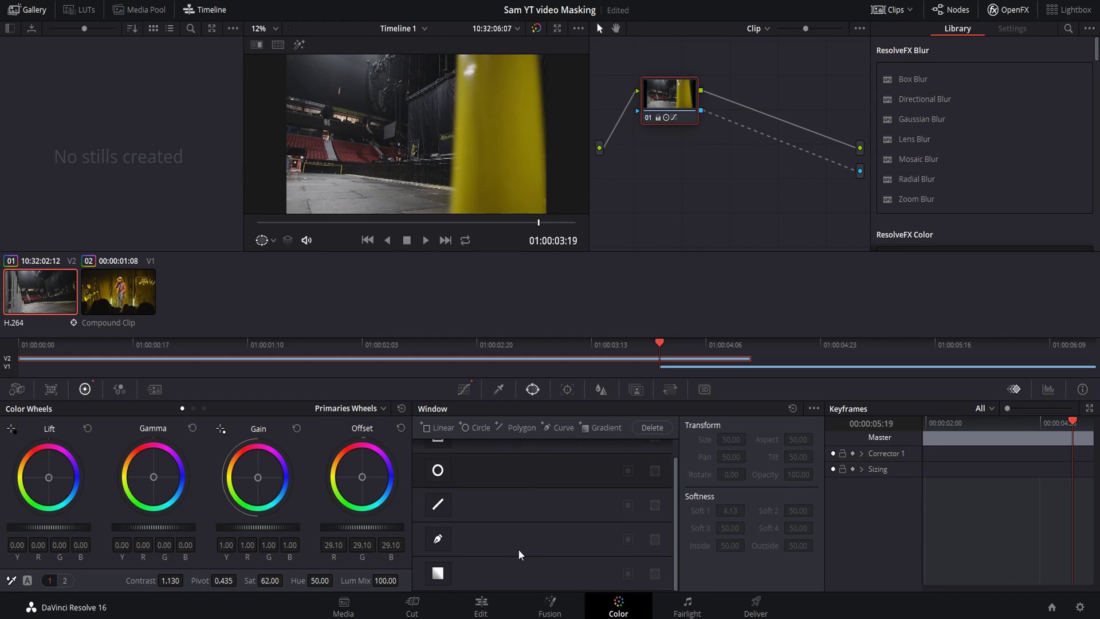
{"action": "scroll", "coordinate": [517, 553], "scroll_direction": "up", "scroll_amount": 1}
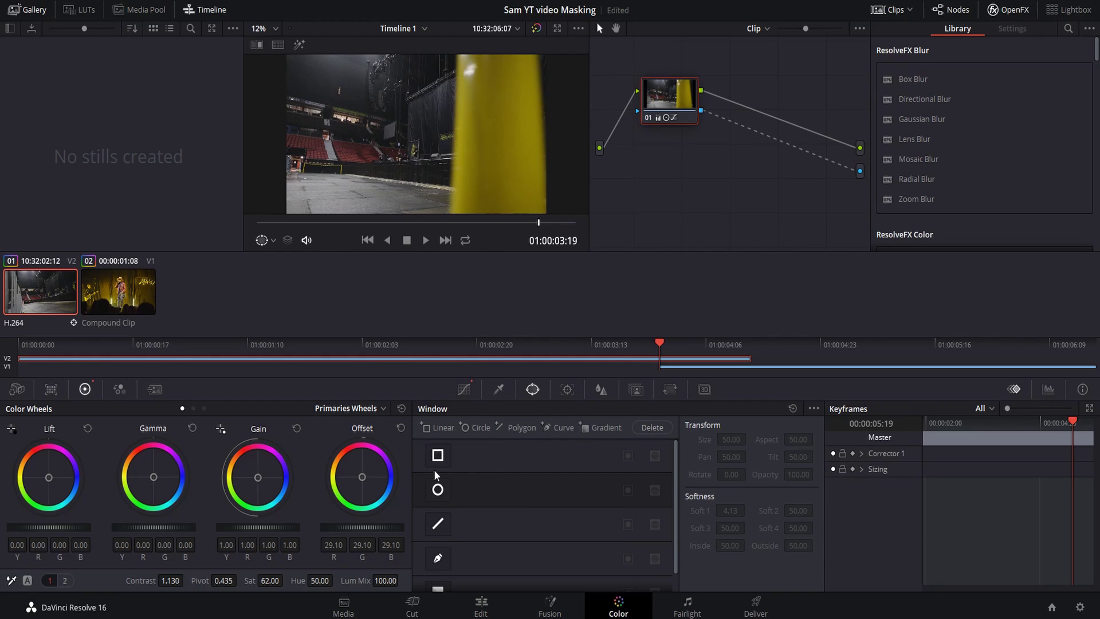
{"action": "left_click", "coordinate": [442, 562]}
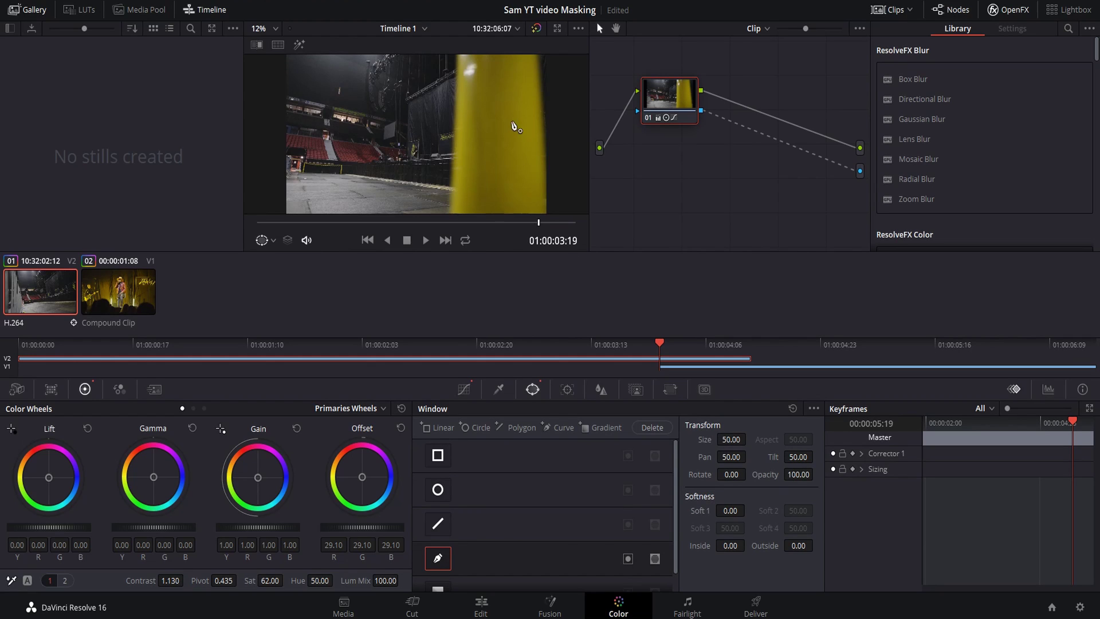
{"action": "scroll", "coordinate": [513, 124], "scroll_direction": "down", "scroll_amount": 1}
{"action": "scroll", "coordinate": [501, 118], "scroll_direction": "down", "scroll_amount": 1}
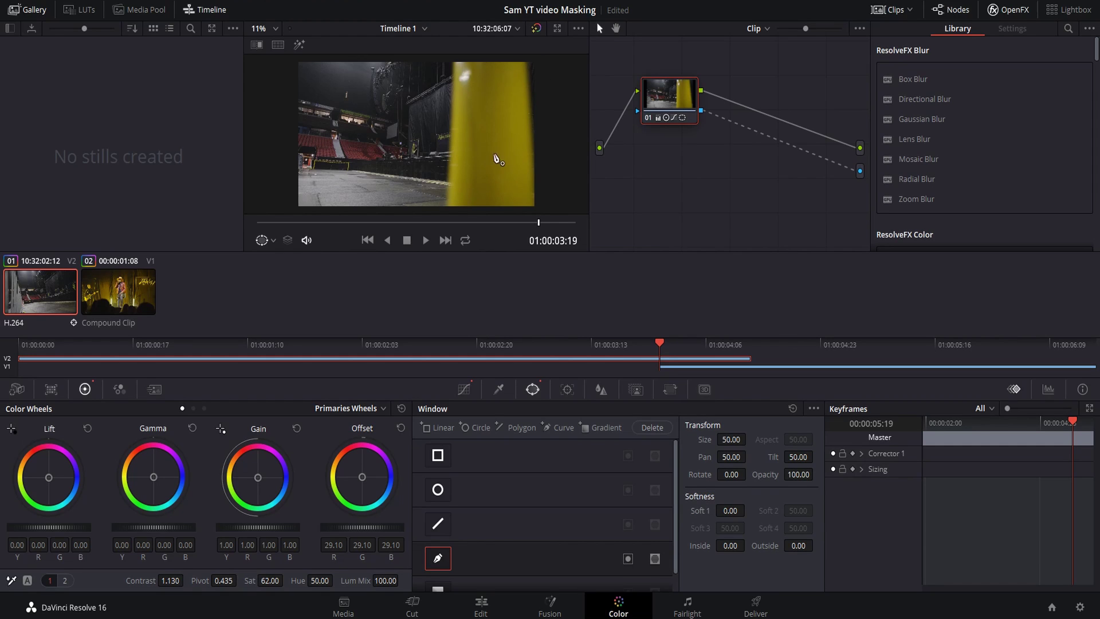
At 01:00:03:18, draw a closed four-point mask over the strip right of the yellow pole.
{"action": "key", "text": "Left"}
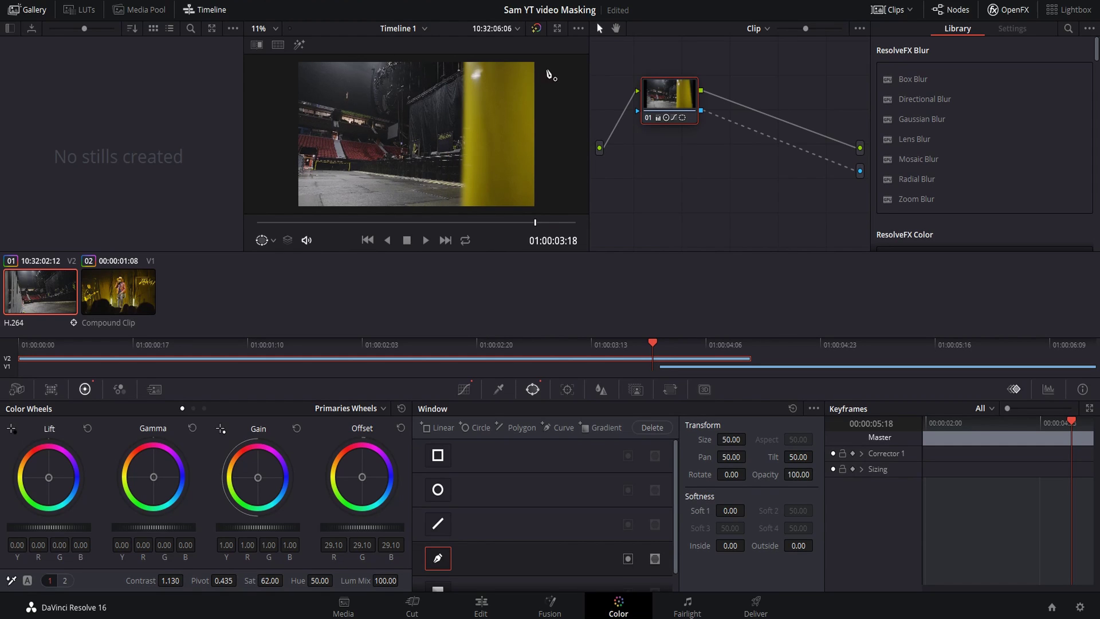
{"action": "left_click", "coordinate": [542, 60]}
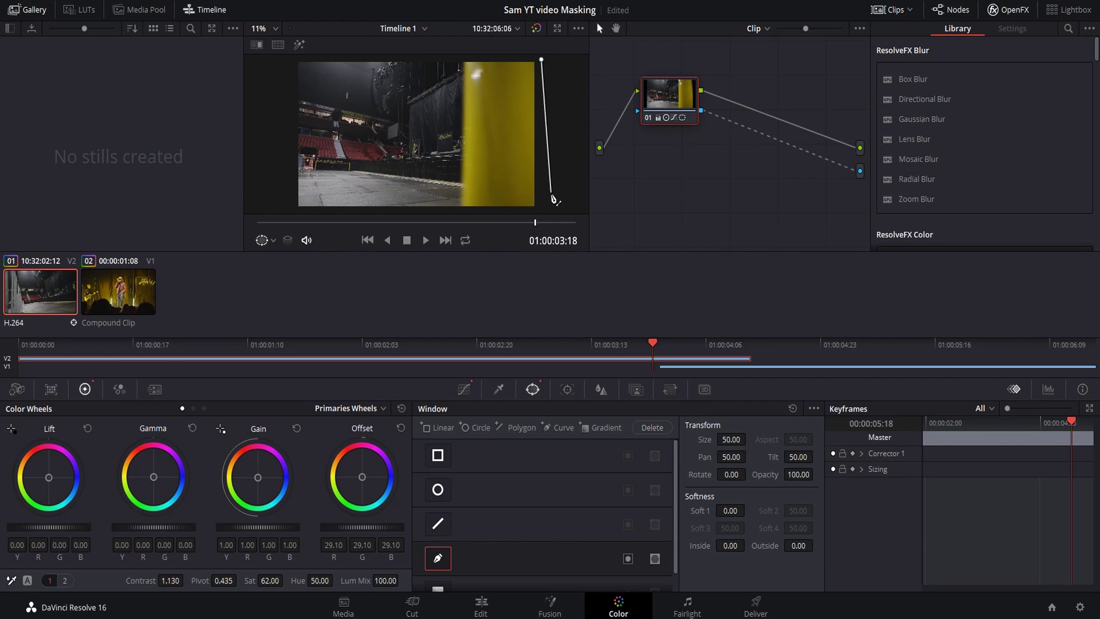
{"action": "left_click", "coordinate": [543, 207]}
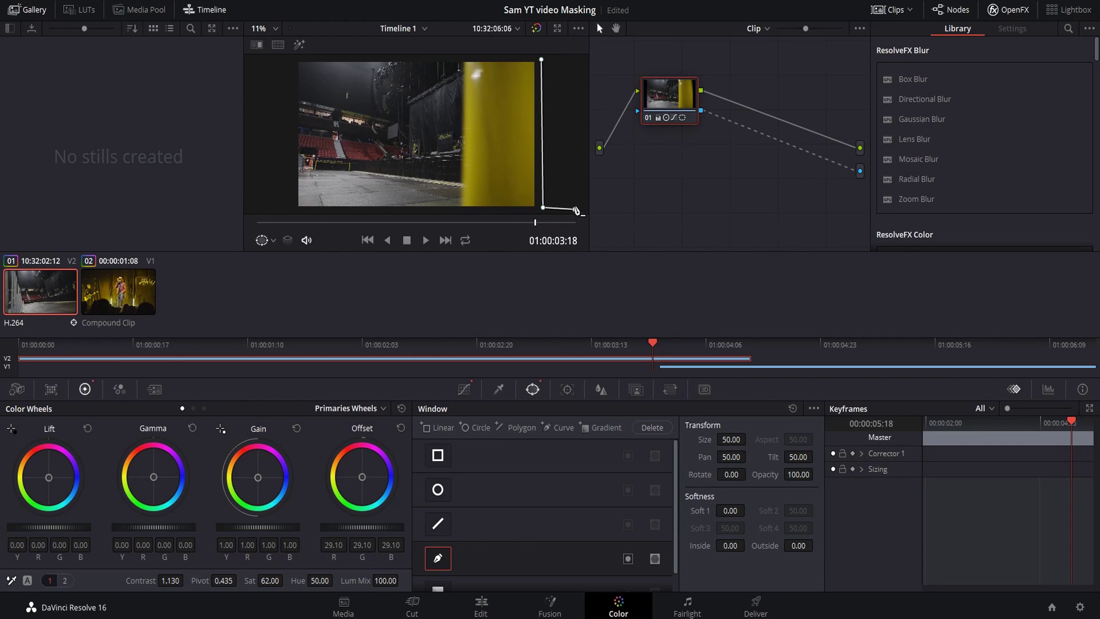
{"action": "left_click", "coordinate": [575, 210]}
{"action": "left_click", "coordinate": [568, 56]}
{"action": "left_click", "coordinate": [542, 60]}
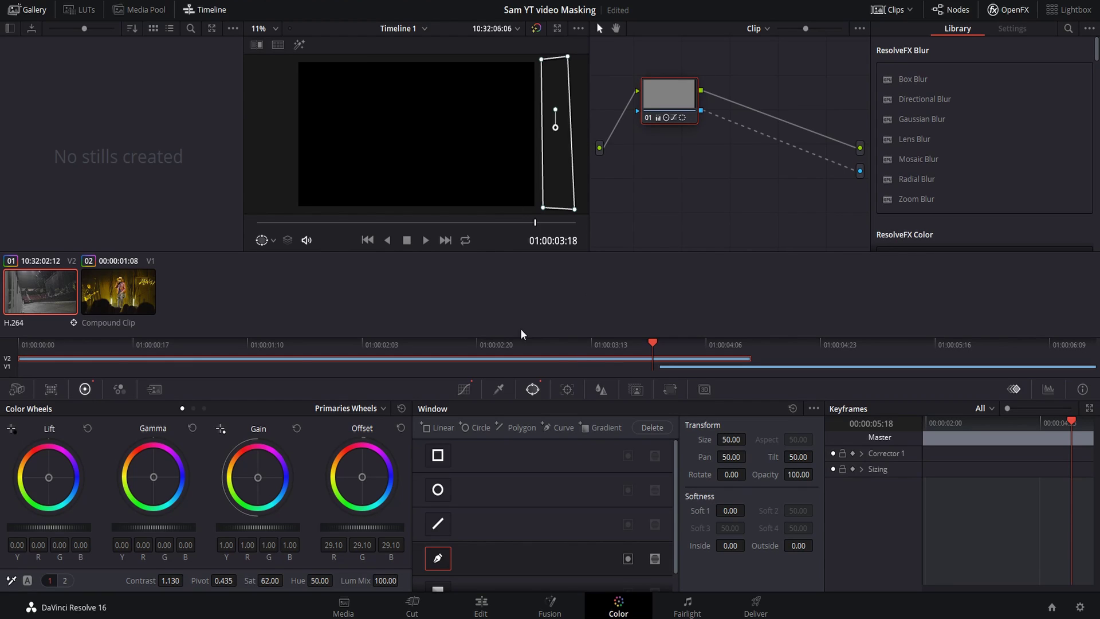
{"action": "scroll", "coordinate": [288, 133], "scroll_direction": "down", "scroll_amount": 1}
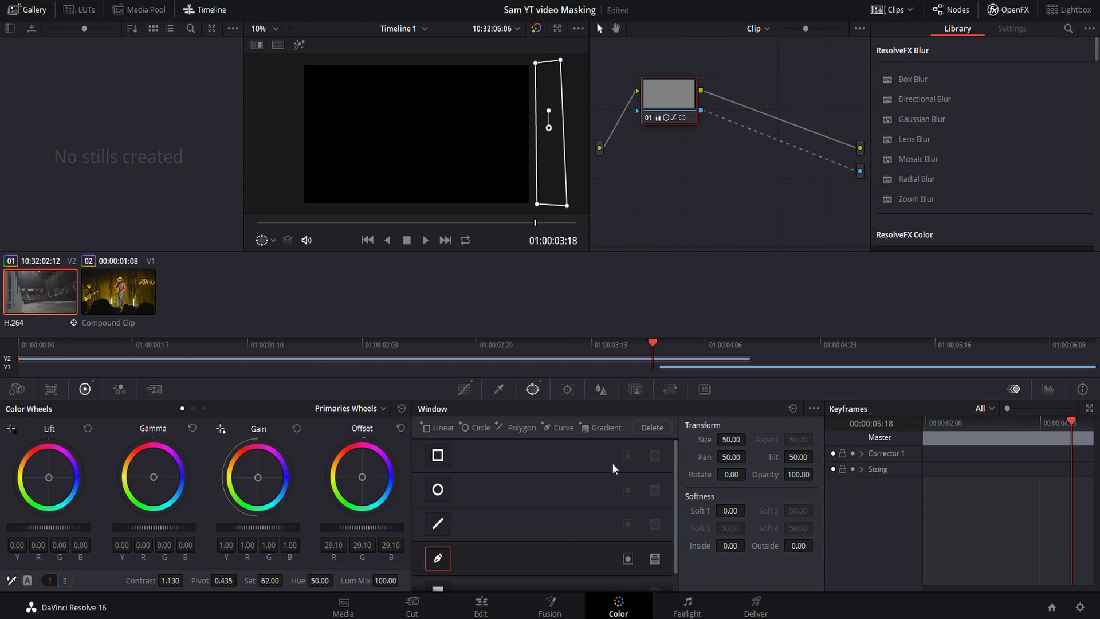
Invert the mask, nudge it to set Corrector 1's first keyframe, and save the project.
{"action": "left_click", "coordinate": [628, 558]}
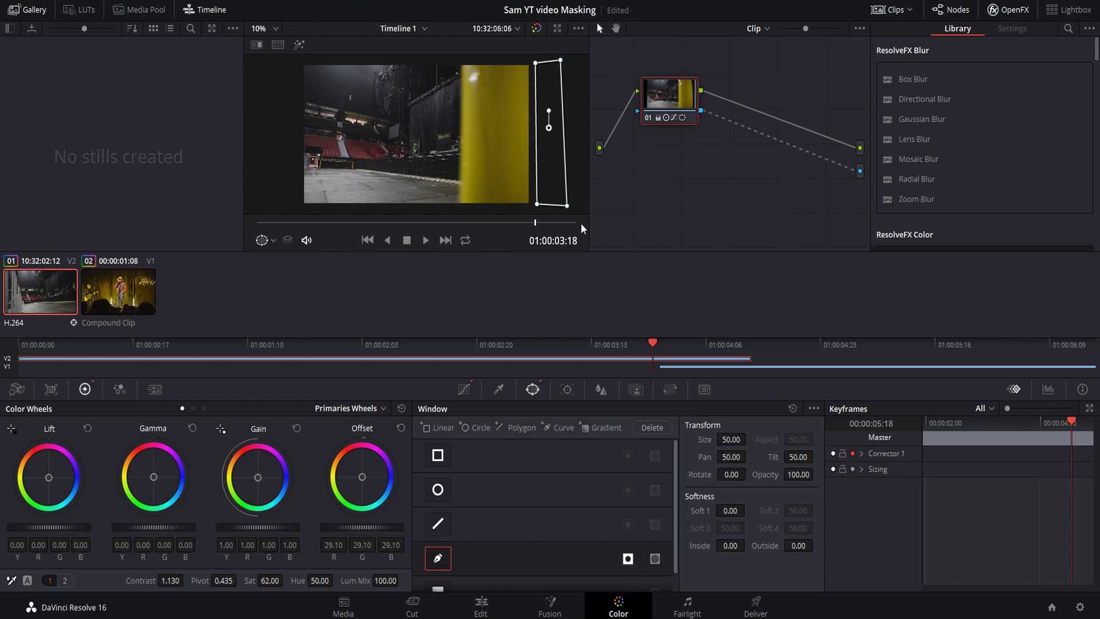
{"action": "left_click_drag", "start_coordinate": [550, 130], "coordinate": [550, 130]}
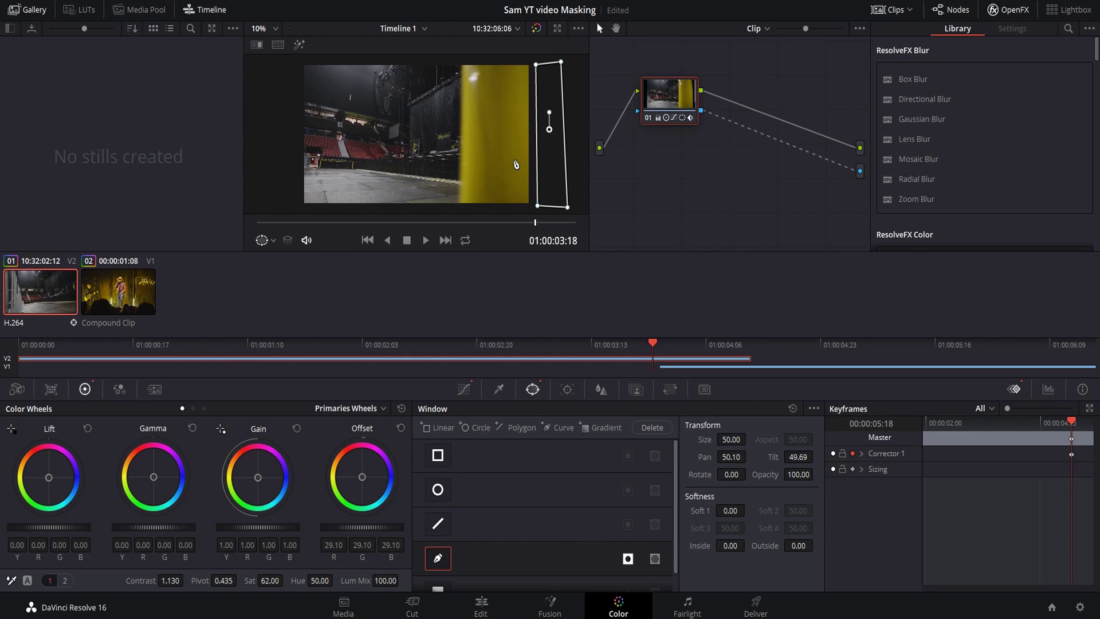
{"action": "key", "text": "ctrl+s"}
Keyframe the mask at 01:00:04:07 with its left corners dragged to the frame's left edge.
{"action": "left_click", "coordinate": [744, 345]}
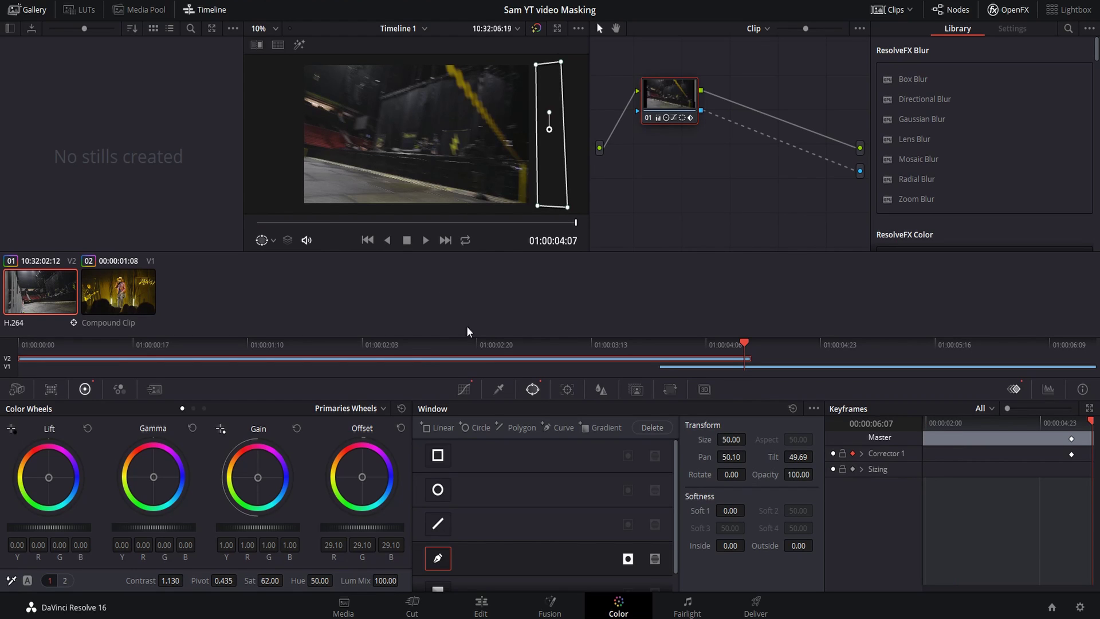
{"action": "left_click_drag", "start_coordinate": [536, 64], "coordinate": [296, 60]}
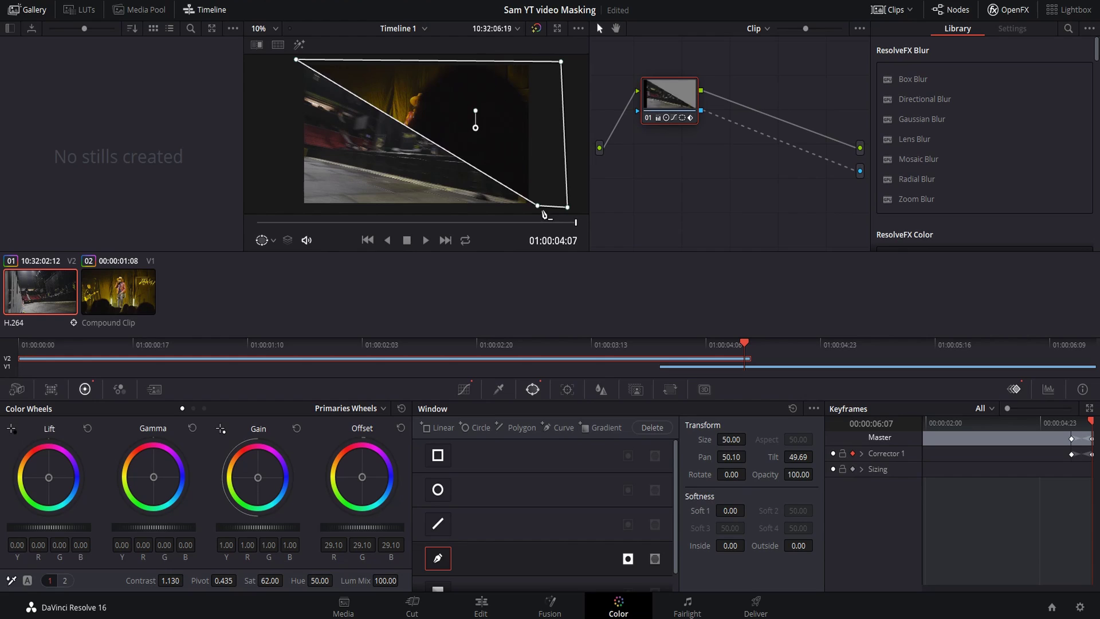
{"action": "left_click_drag", "start_coordinate": [537, 206], "coordinate": [293, 211]}
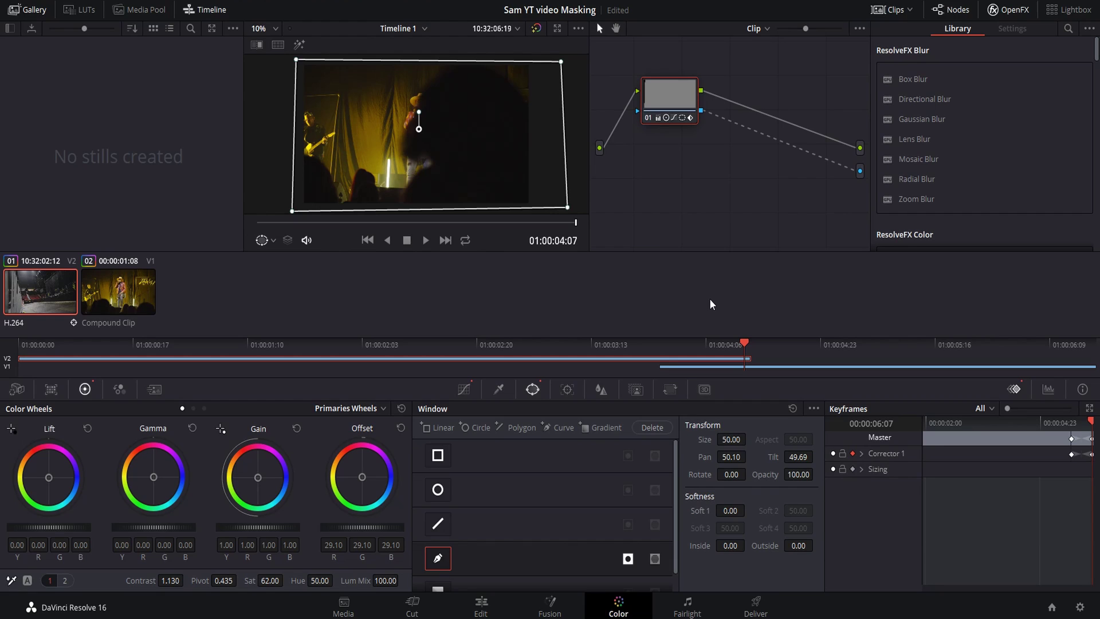
{"action": "left_click", "coordinate": [662, 350]}
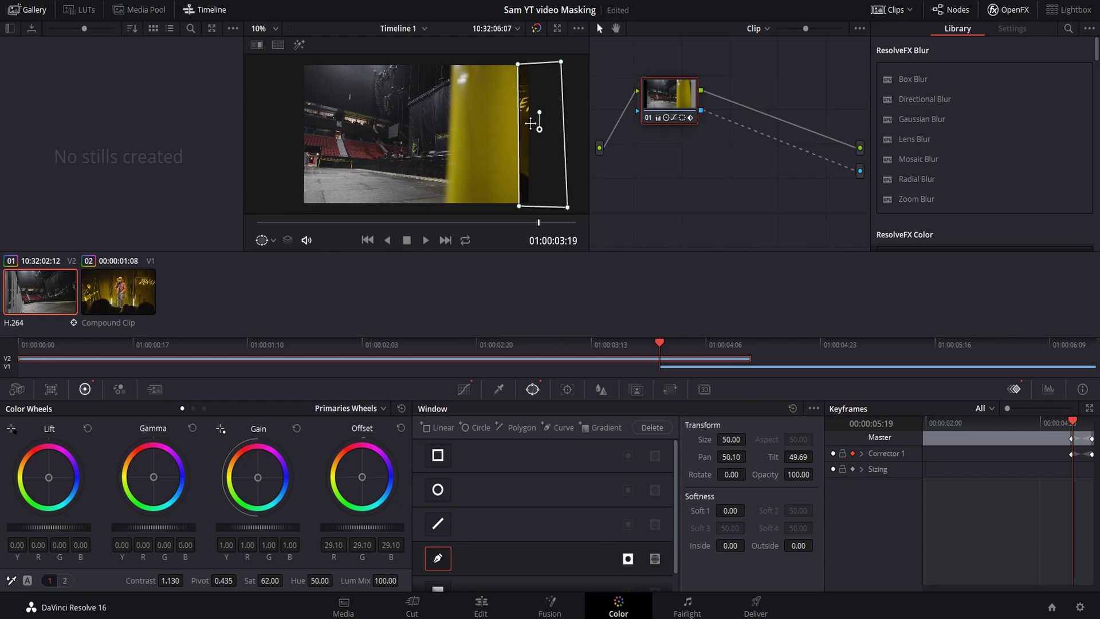
{"action": "key", "text": "Right"}
{"action": "key", "text": "Right"}
{"action": "key", "text": "Right"}
{"action": "key", "text": "Right"}
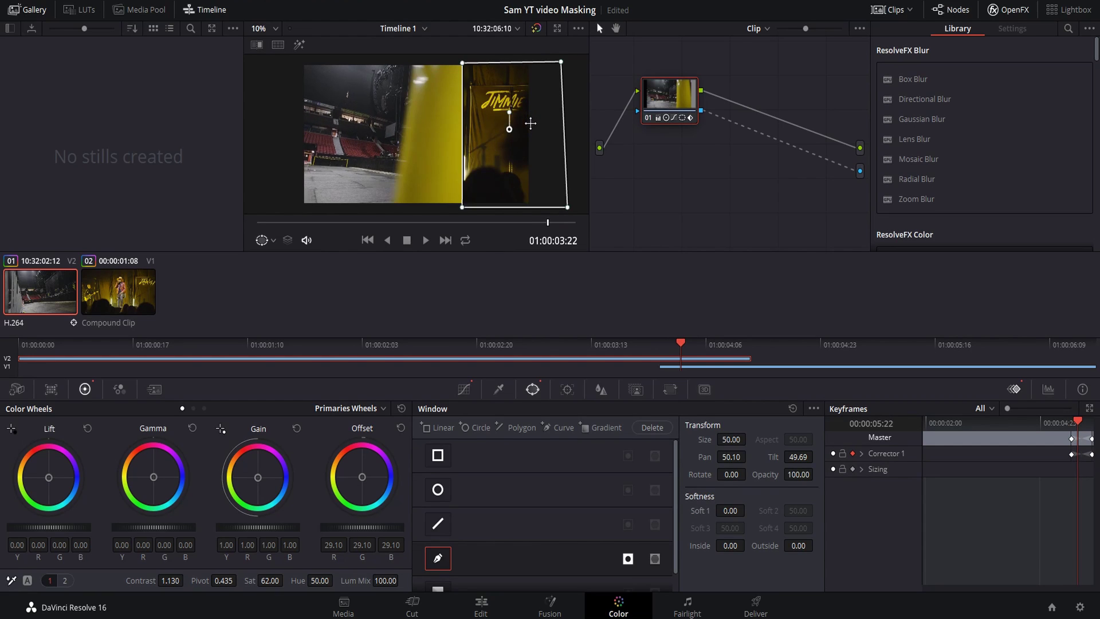
{"action": "key", "text": "Right"}
{"action": "key", "text": "Right"}
{"action": "key", "text": "Right"}
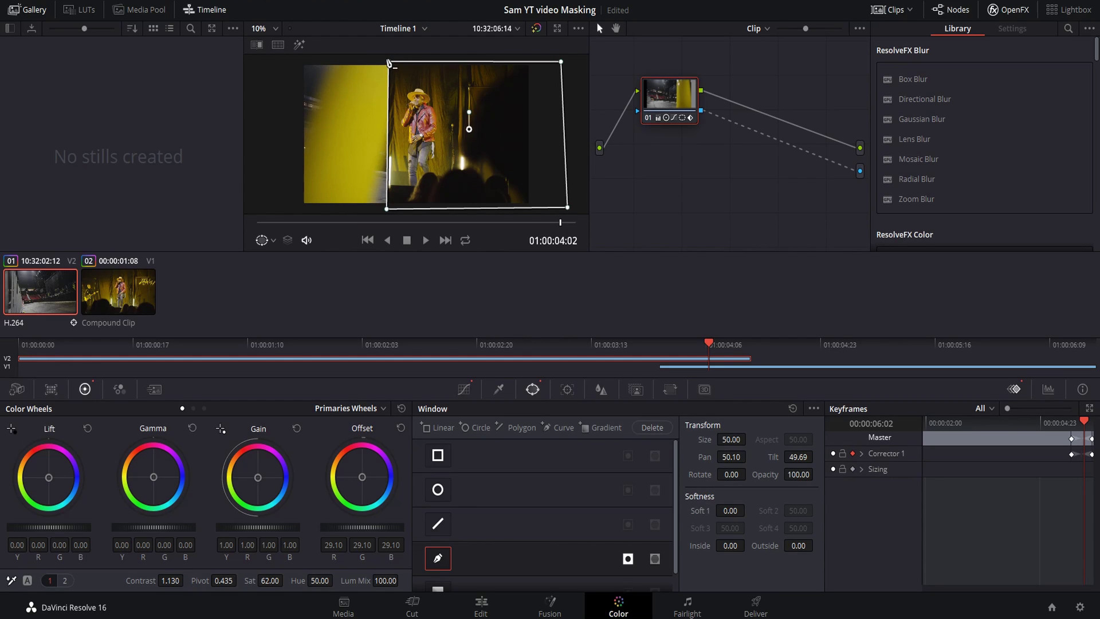
Drag the mask's left corners onto the pole's edge at 01:00:04:02 and 01:00:04:00.
{"action": "left_click_drag", "start_coordinate": [390, 63], "coordinate": [406, 65]}
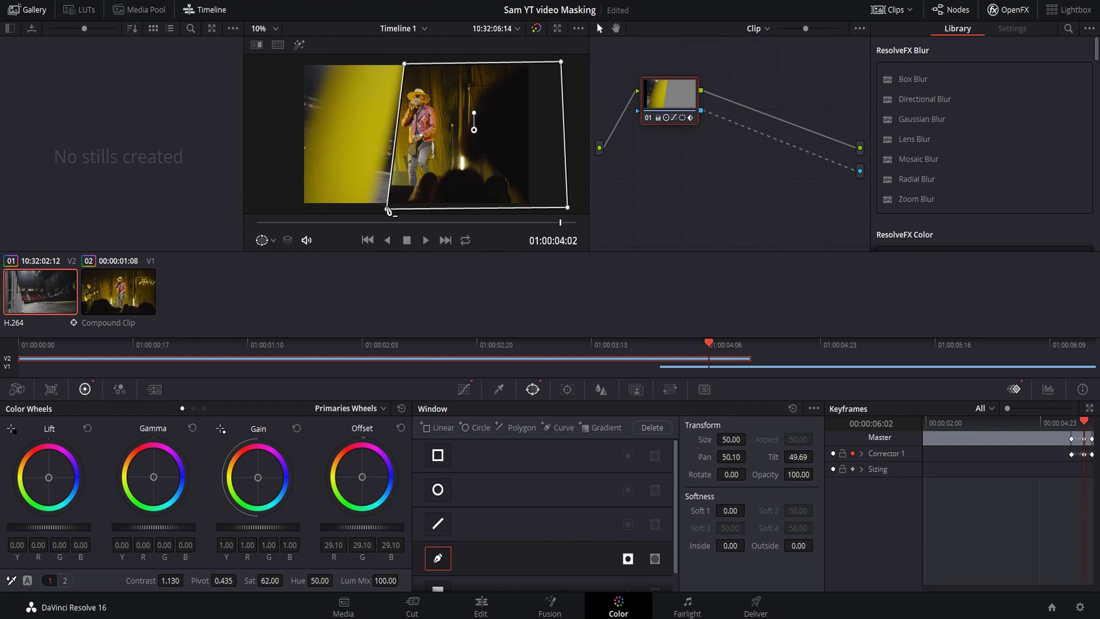
{"action": "left_click_drag", "start_coordinate": [388, 211], "coordinate": [370, 208]}
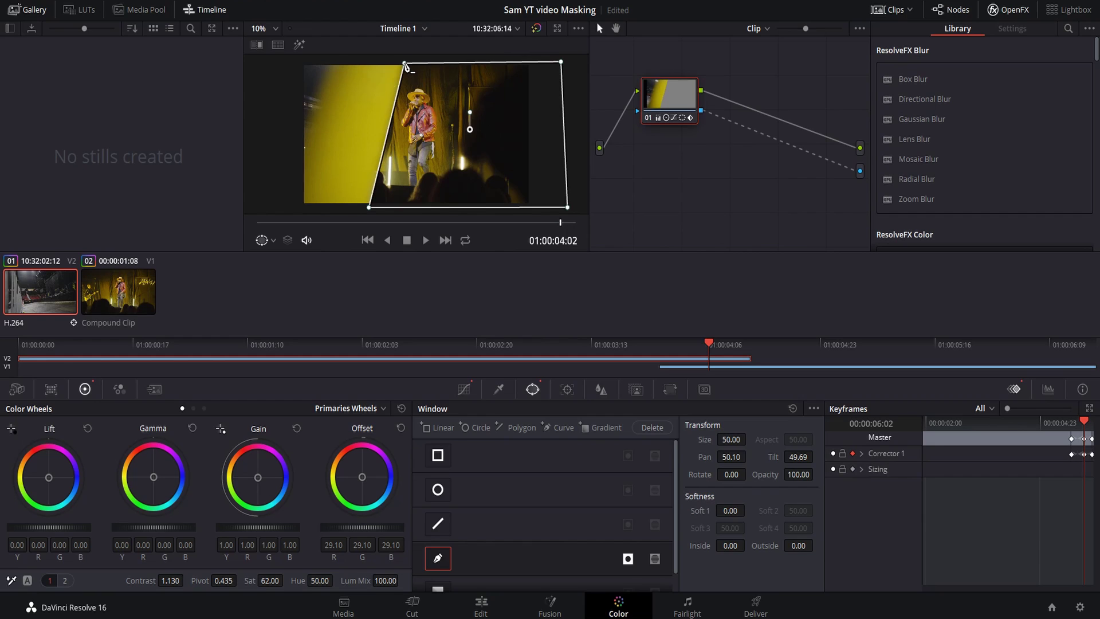
{"action": "key", "text": "Right"}
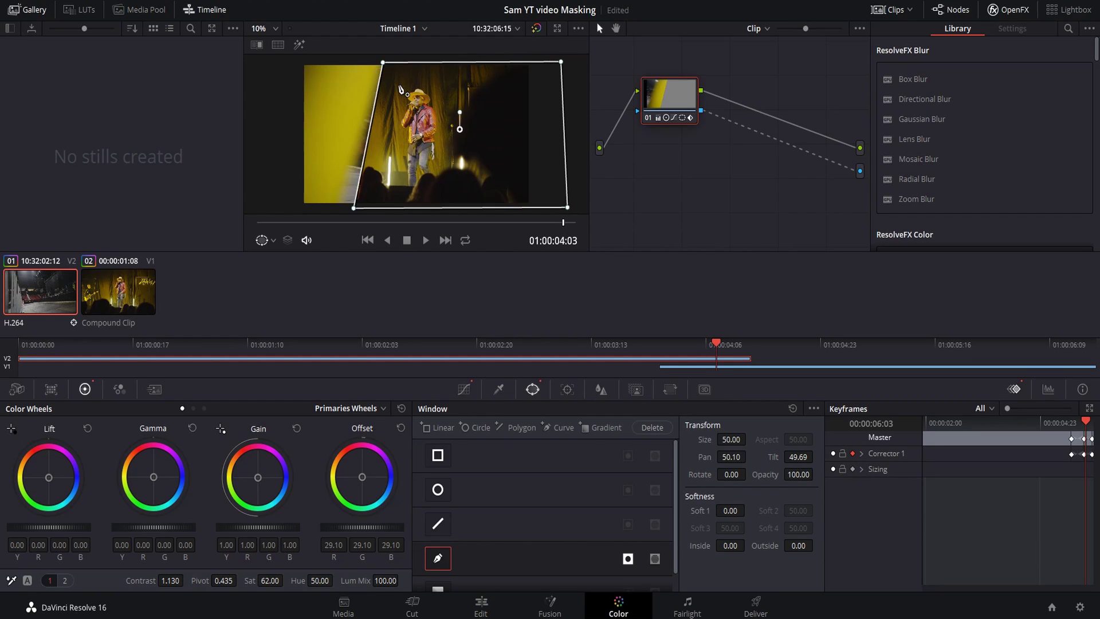
{"action": "key", "text": "Left"}
{"action": "key", "text": "Left"}
{"action": "key", "text": "Left"}
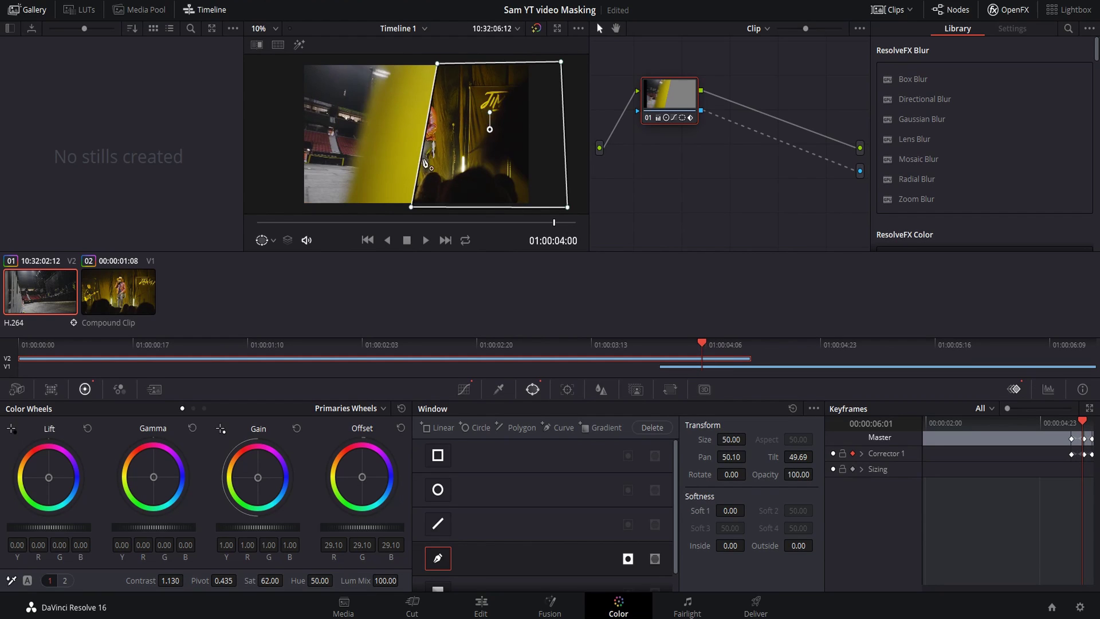
{"action": "left_click_drag", "start_coordinate": [438, 63], "coordinate": [453, 61]}
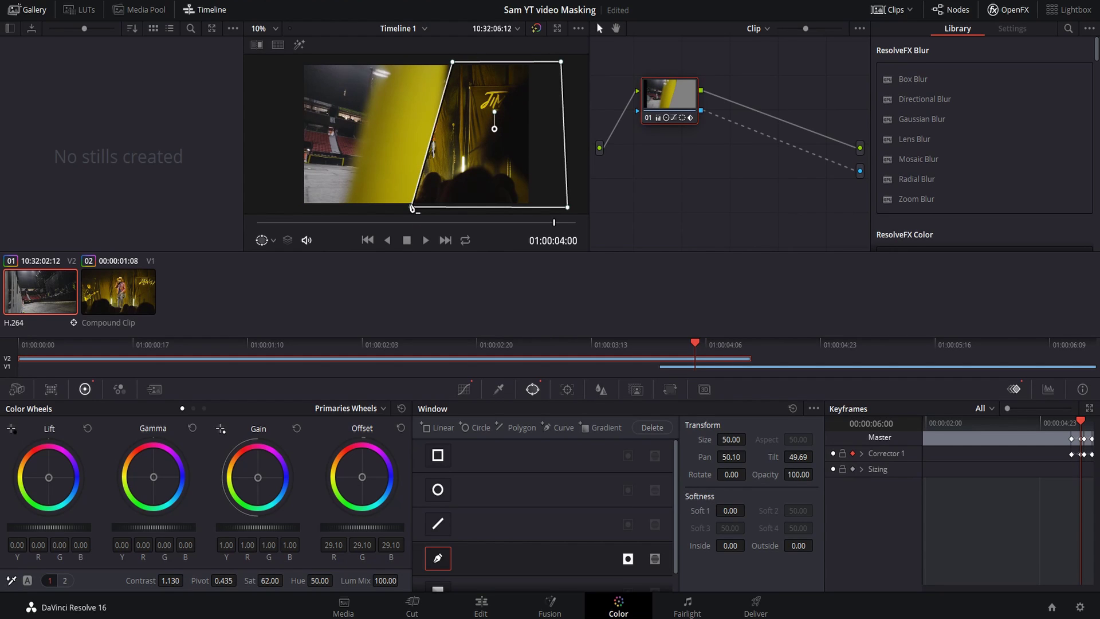
{"action": "left_click_drag", "start_coordinate": [412, 209], "coordinate": [426, 212]}
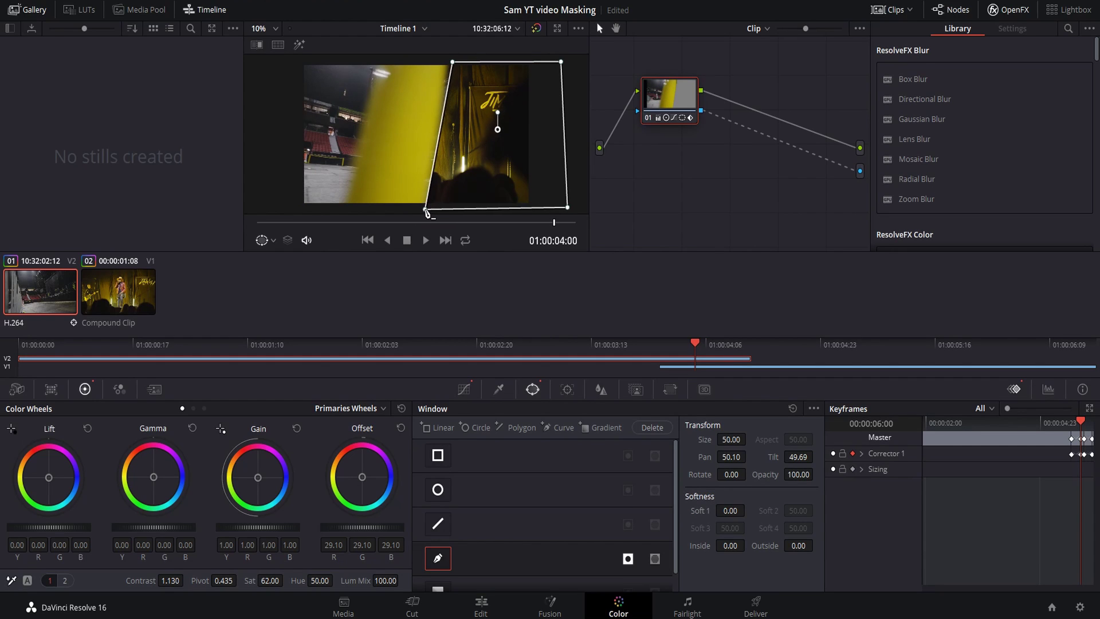
{"action": "left_click_drag", "start_coordinate": [454, 69], "coordinate": [450, 70]}
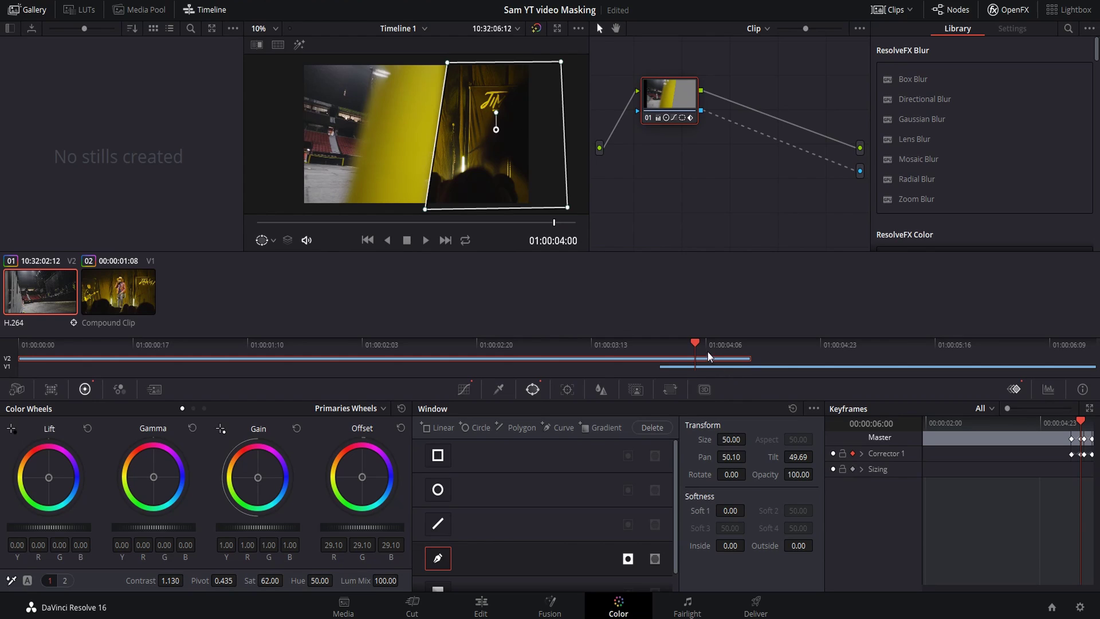
At 01:00:03:22, move the mask's left corners onto the yellow pole's edge.
{"action": "key", "text": "Left"}
{"action": "key", "text": "Left"}
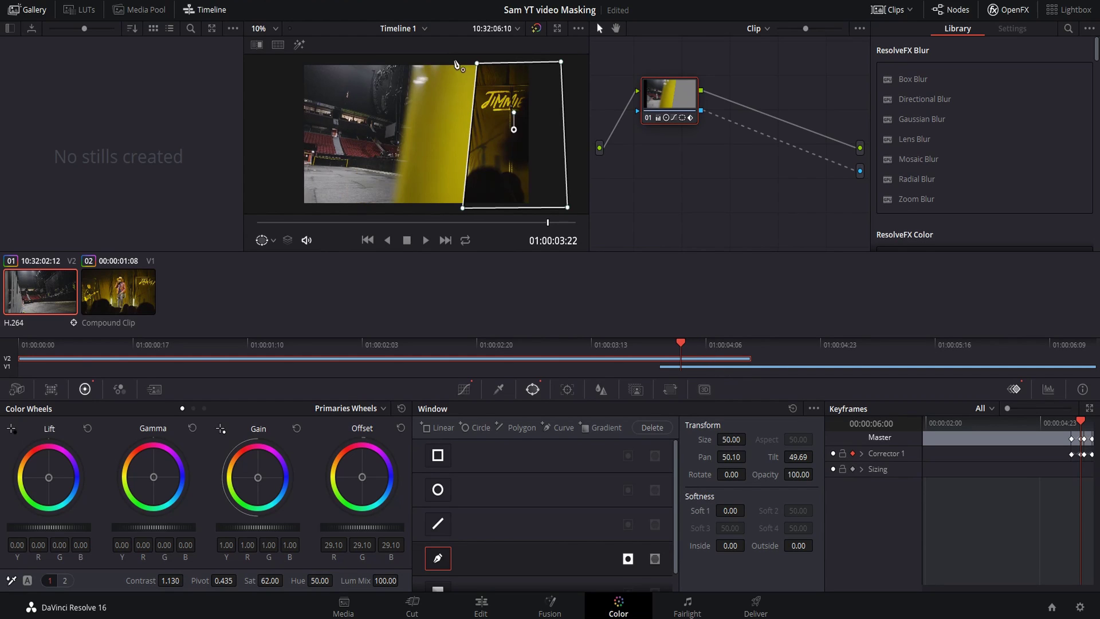
{"action": "mouse_move", "coordinate": [497, 63]}
{"action": "left_mouse_down"}
{"action": "mouse_move", "coordinate": [505, 70]}
{"action": "mouse_move", "coordinate": [484, 64]}
{"action": "left_mouse_up"}
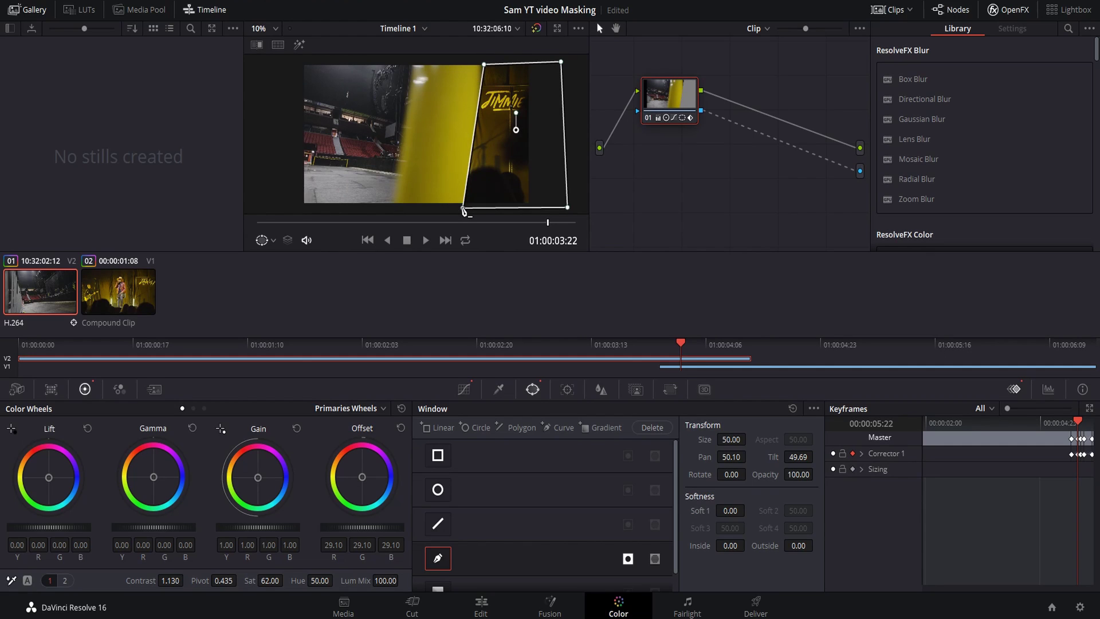
{"action": "left_click_drag", "start_coordinate": [462, 207], "coordinate": [474, 214]}
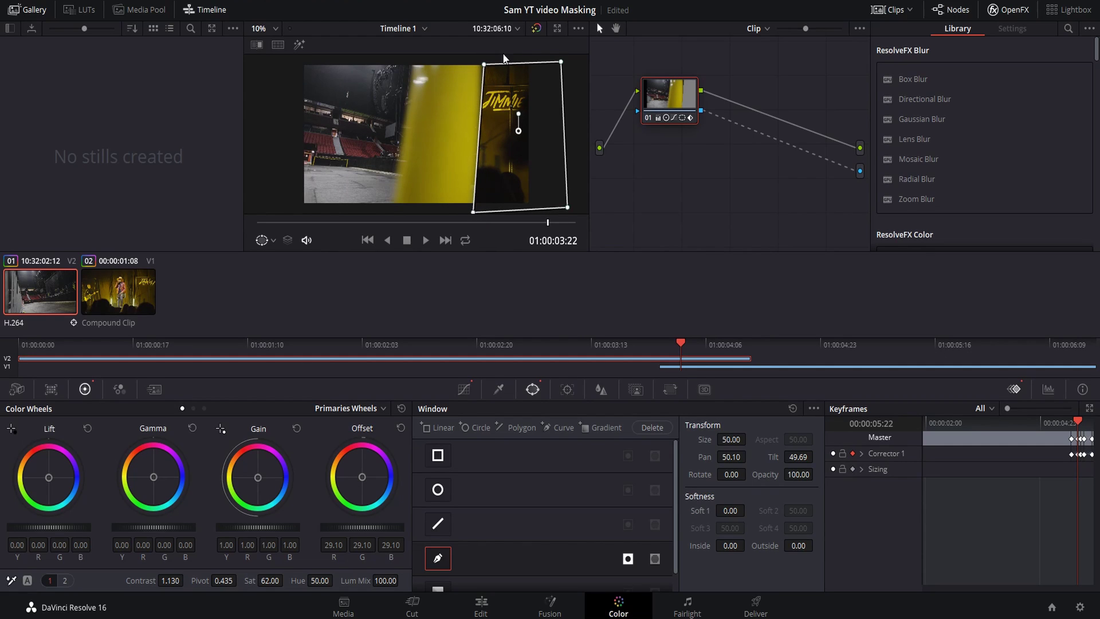
{"action": "left_click_drag", "start_coordinate": [484, 64], "coordinate": [482, 65]}
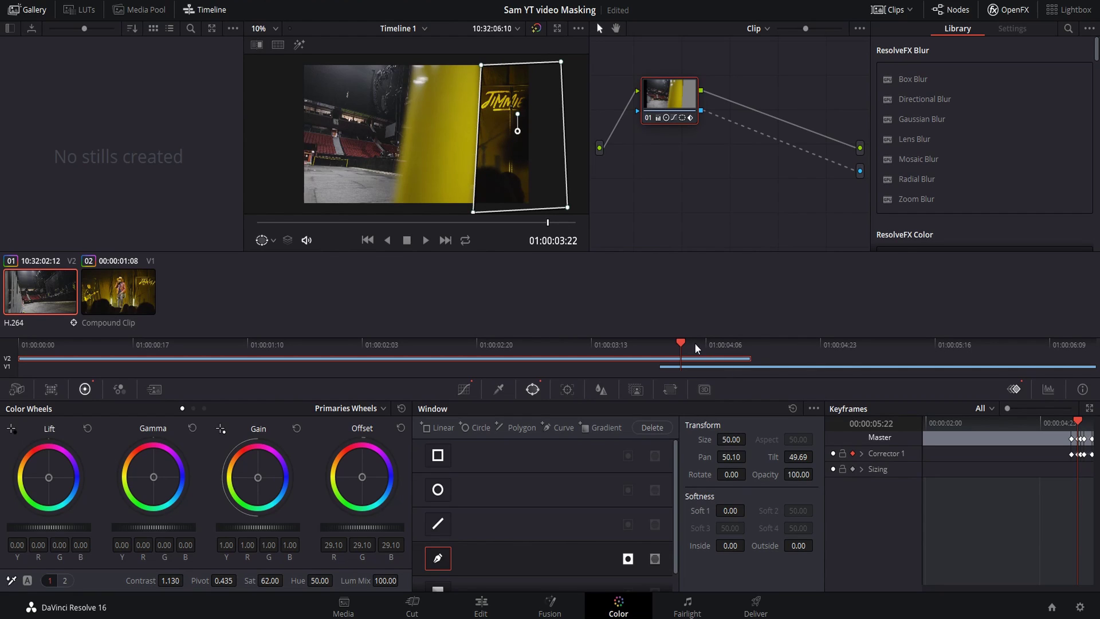
At 01:00:03:19, align the mask's upper and lower left points with the pole.
{"action": "left_click_drag", "start_coordinate": [681, 342], "coordinate": [662, 340]}
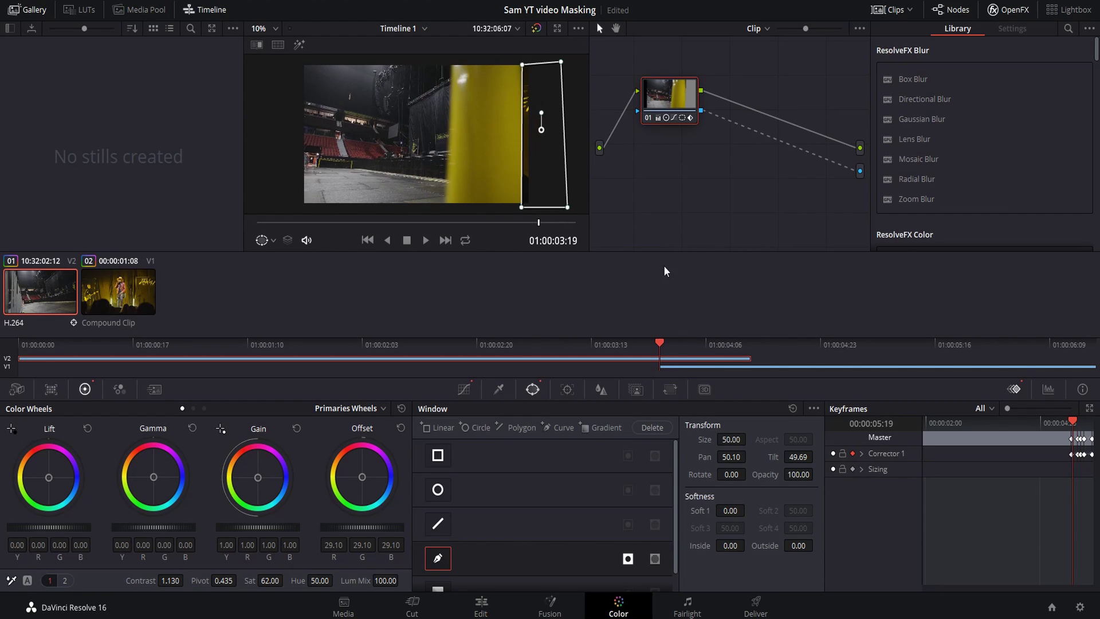
{"action": "mouse_move", "coordinate": [528, 65]}
{"action": "left_mouse_down"}
{"action": "mouse_move", "coordinate": [547, 65]}
{"action": "mouse_move", "coordinate": [536, 63]}
{"action": "left_mouse_up"}
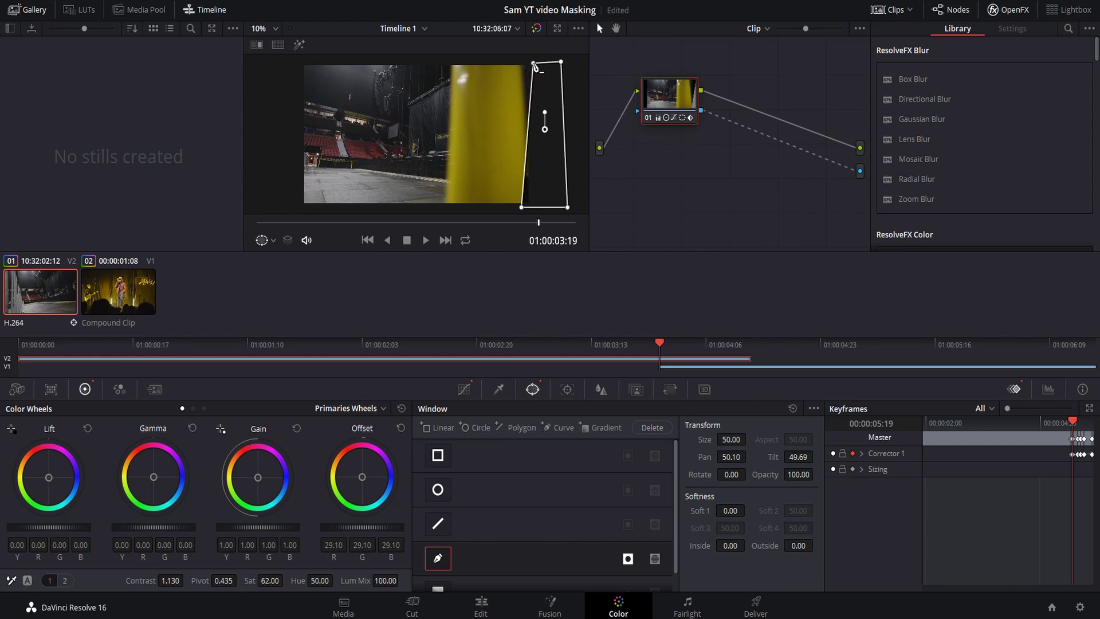
{"action": "left_click_drag", "start_coordinate": [529, 209], "coordinate": [536, 205]}
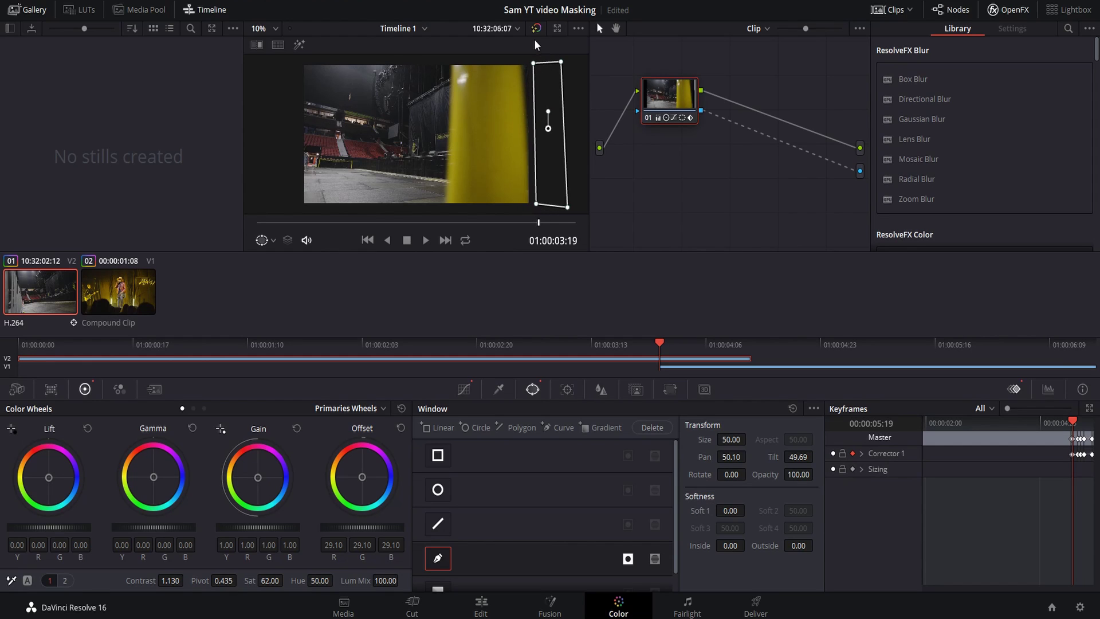
{"action": "left_click_drag", "start_coordinate": [534, 63], "coordinate": [521, 62]}
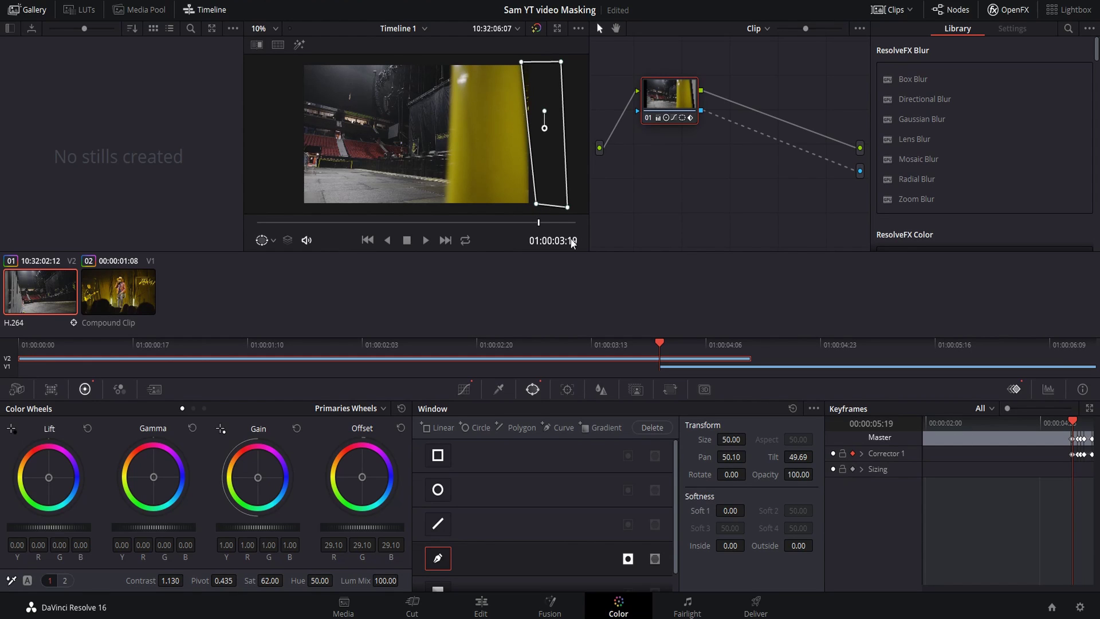
{"action": "left_click_drag", "start_coordinate": [668, 339], "coordinate": [716, 341]}
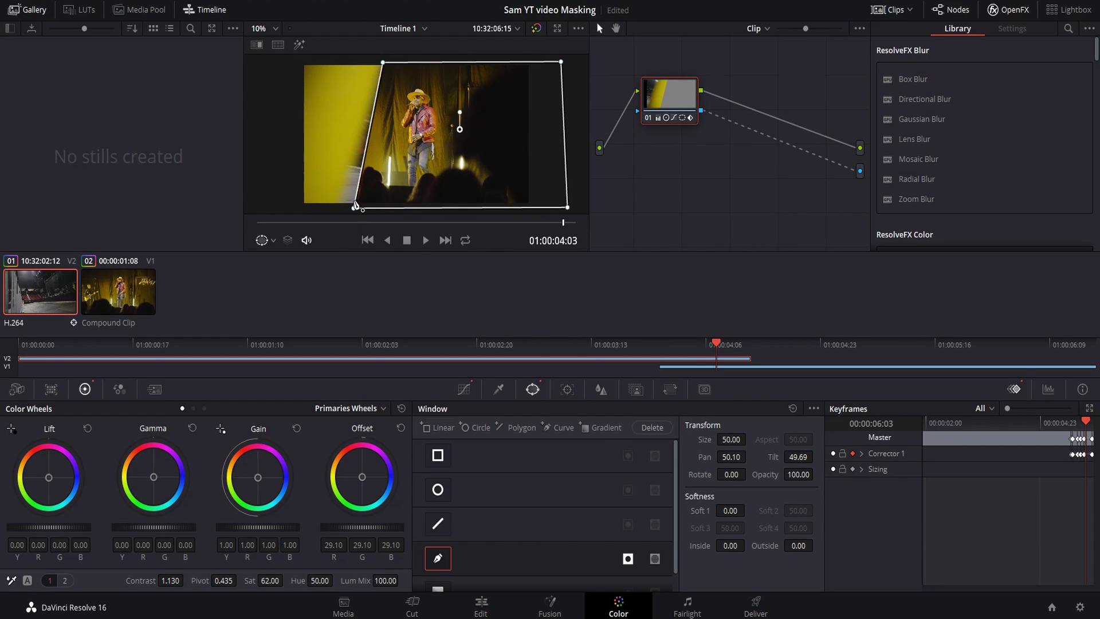
Step through the next frames, pulling the mask's left corners leftward along the pole.
{"action": "key", "text": "Right"}
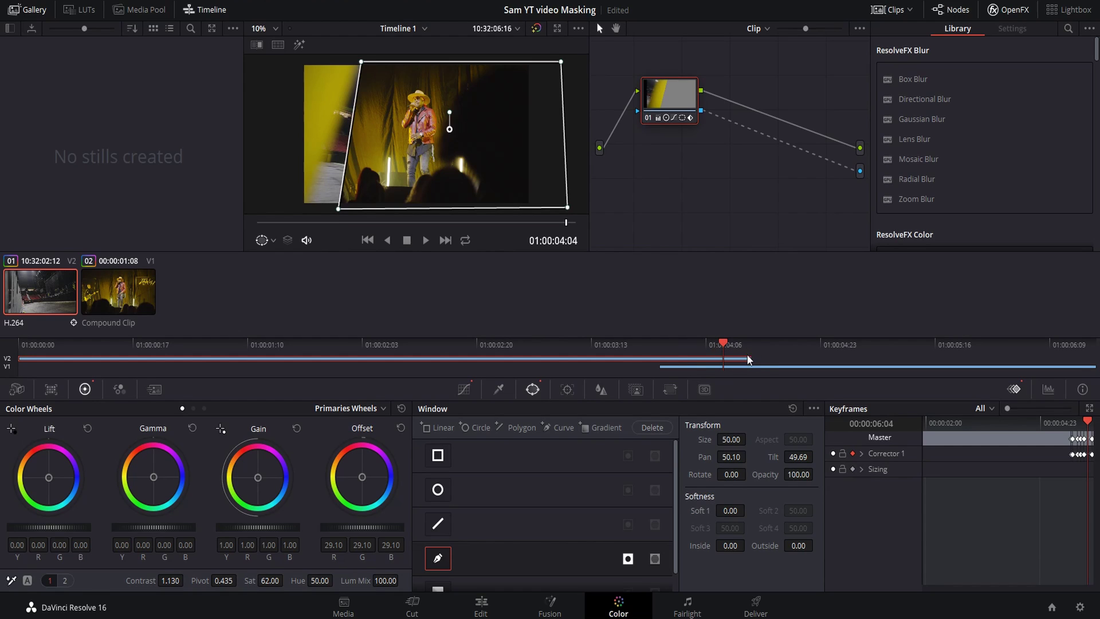
{"action": "left_click_drag", "start_coordinate": [338, 209], "coordinate": [303, 209]}
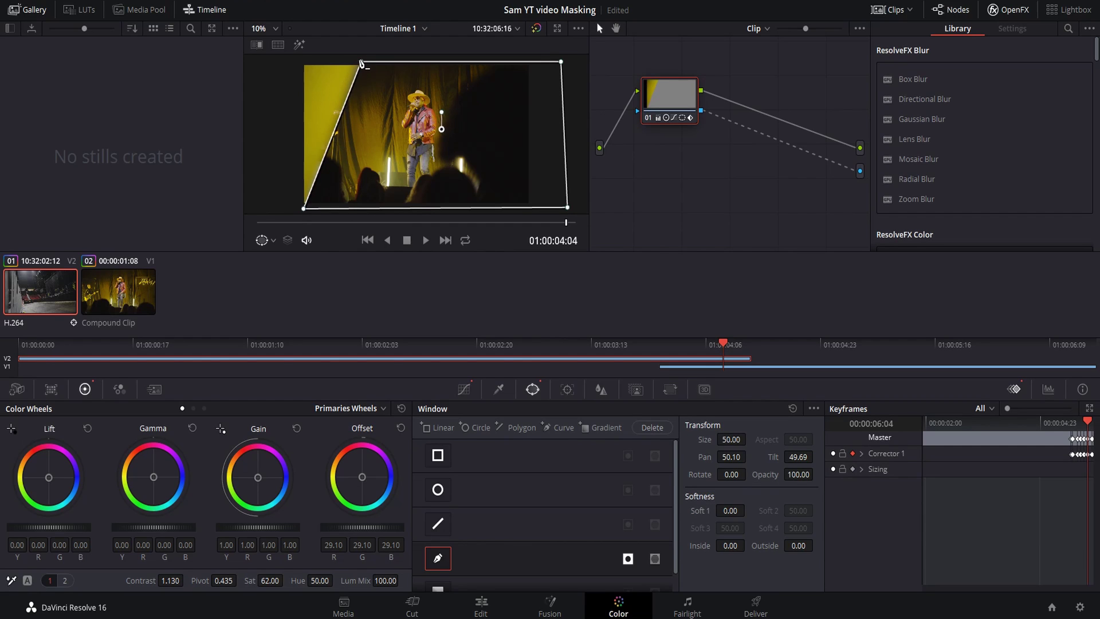
{"action": "left_click_drag", "start_coordinate": [361, 61], "coordinate": [357, 60]}
{"action": "left_click_drag", "start_coordinate": [303, 208], "coordinate": [303, 211]}
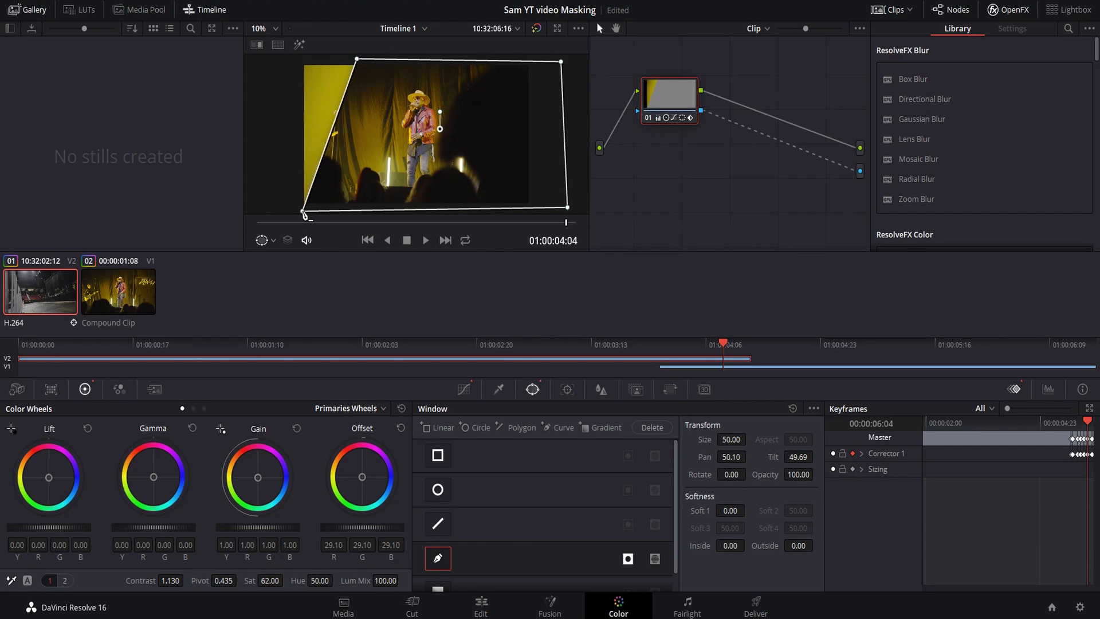
{"action": "key", "text": "Right"}
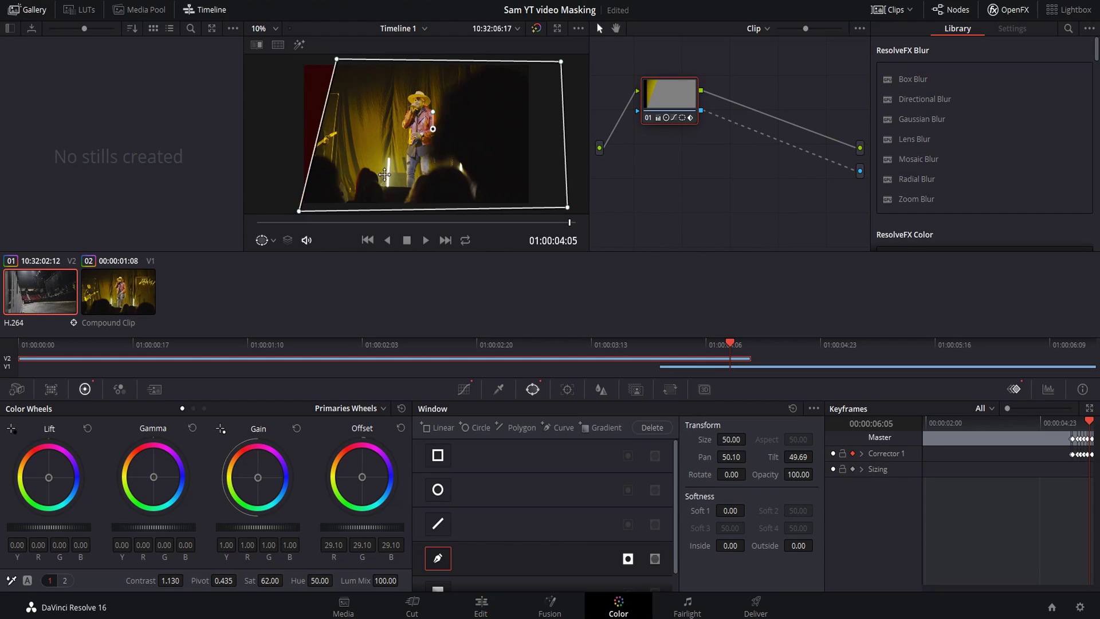
{"action": "key", "text": "Left"}
{"action": "key", "text": "Left"}
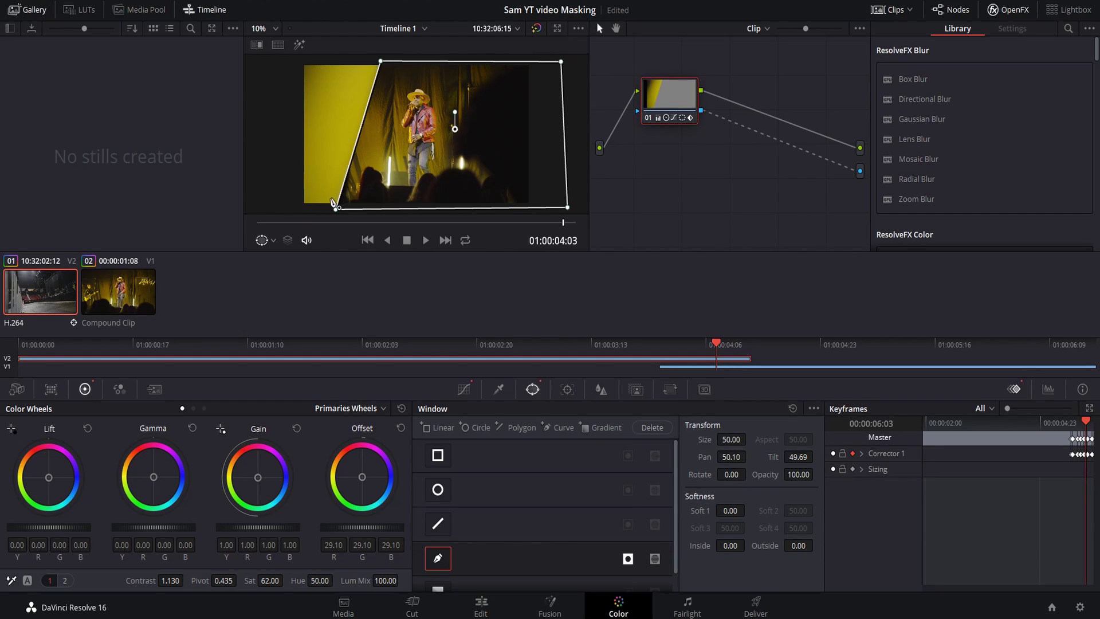
{"action": "left_click_drag", "start_coordinate": [347, 214], "coordinate": [344, 215]}
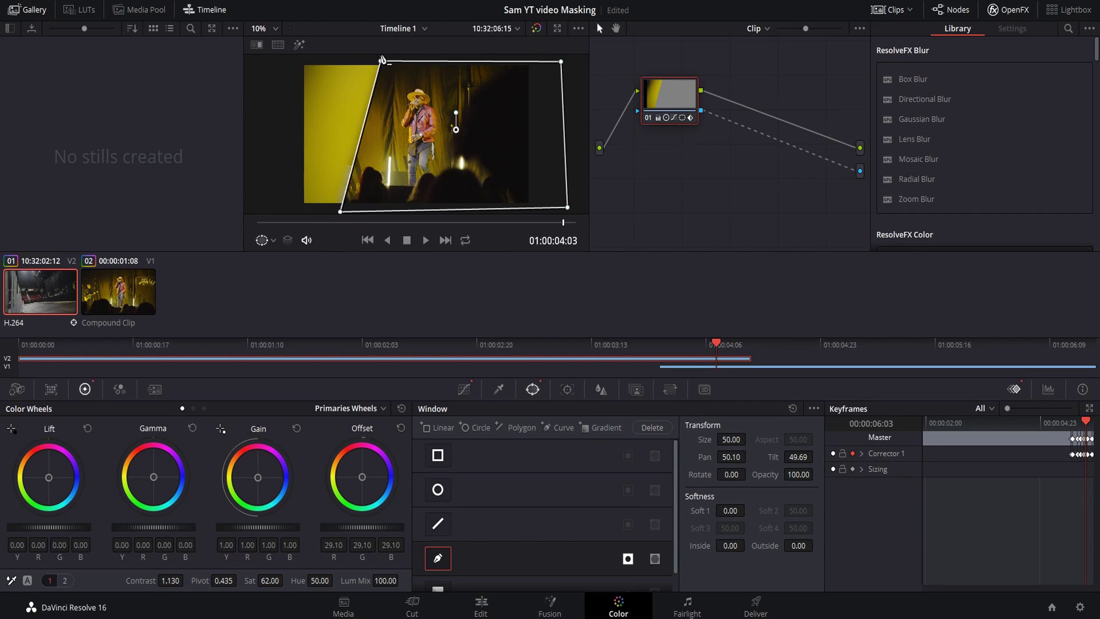
{"action": "mouse_move", "coordinate": [381, 63]}
{"action": "left_mouse_down"}
{"action": "mouse_move", "coordinate": [401, 60]}
{"action": "mouse_move", "coordinate": [390, 60]}
{"action": "left_mouse_up"}
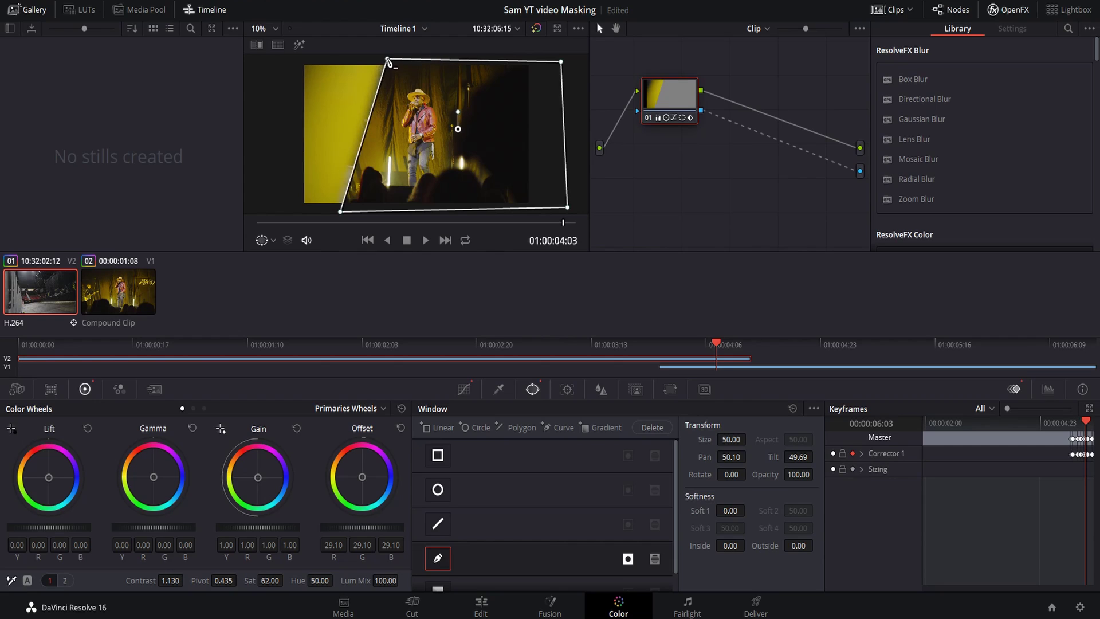
Keyframe 01:00:04:05 and 04:06, moving the left corners further left until the concert clip shows.
{"action": "key", "text": "Right"}
{"action": "key", "text": "Right"}
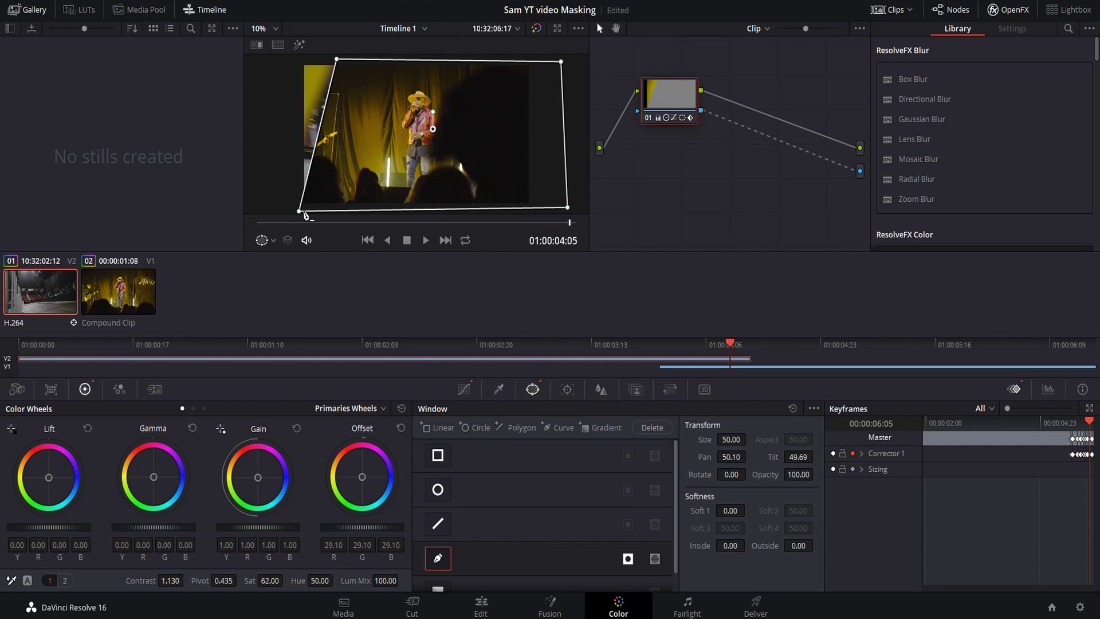
{"action": "left_click_drag", "start_coordinate": [300, 214], "coordinate": [267, 213]}
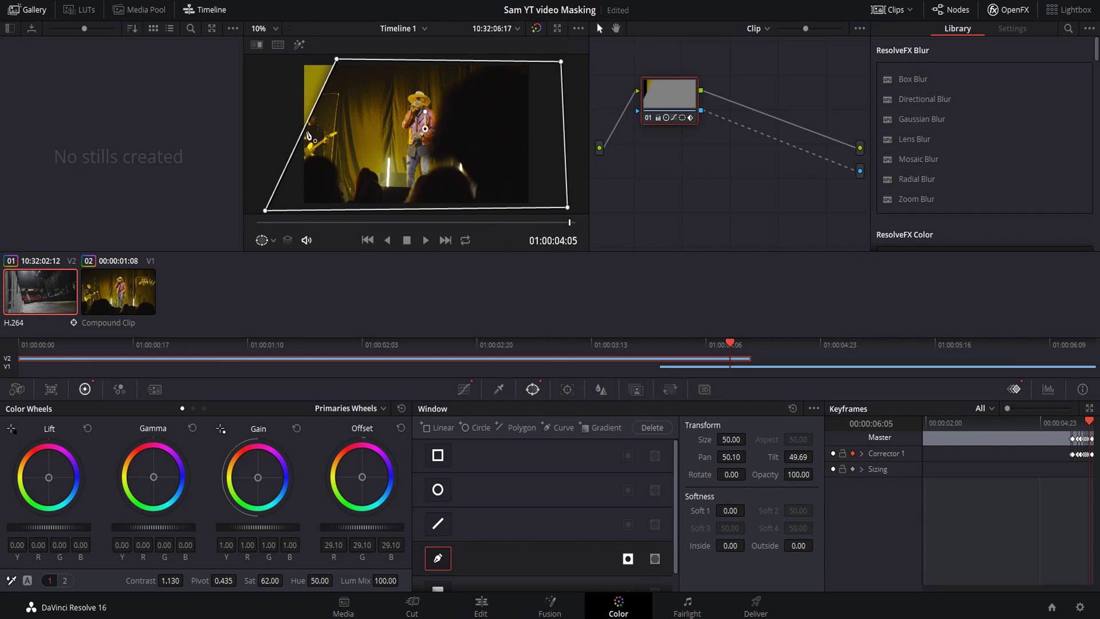
{"action": "key", "text": "Right"}
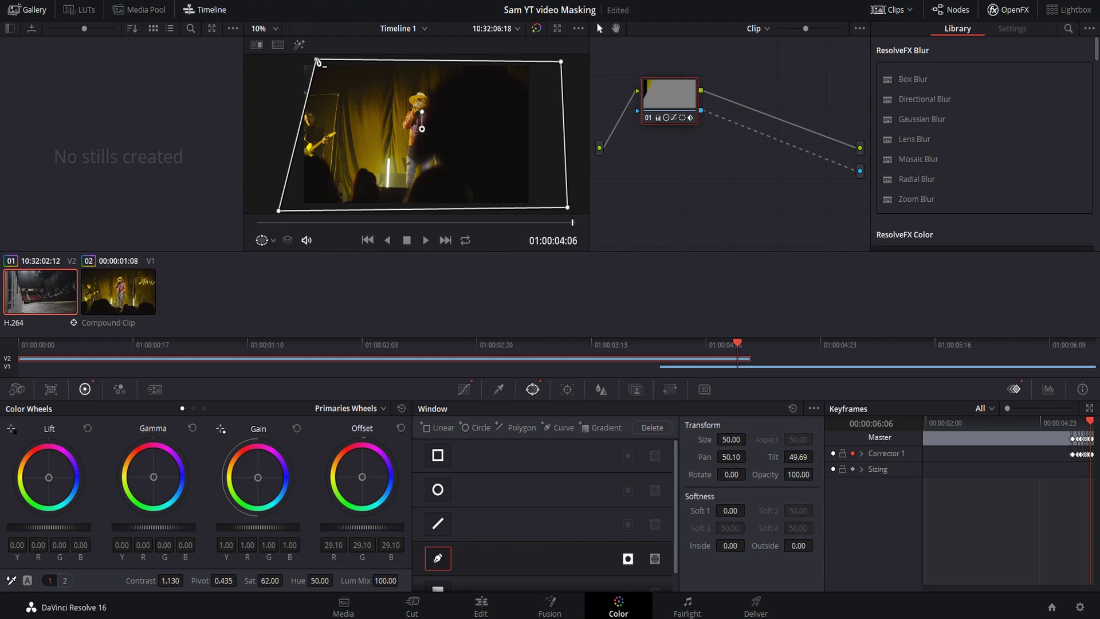
{"action": "left_click_drag", "start_coordinate": [317, 60], "coordinate": [302, 59]}
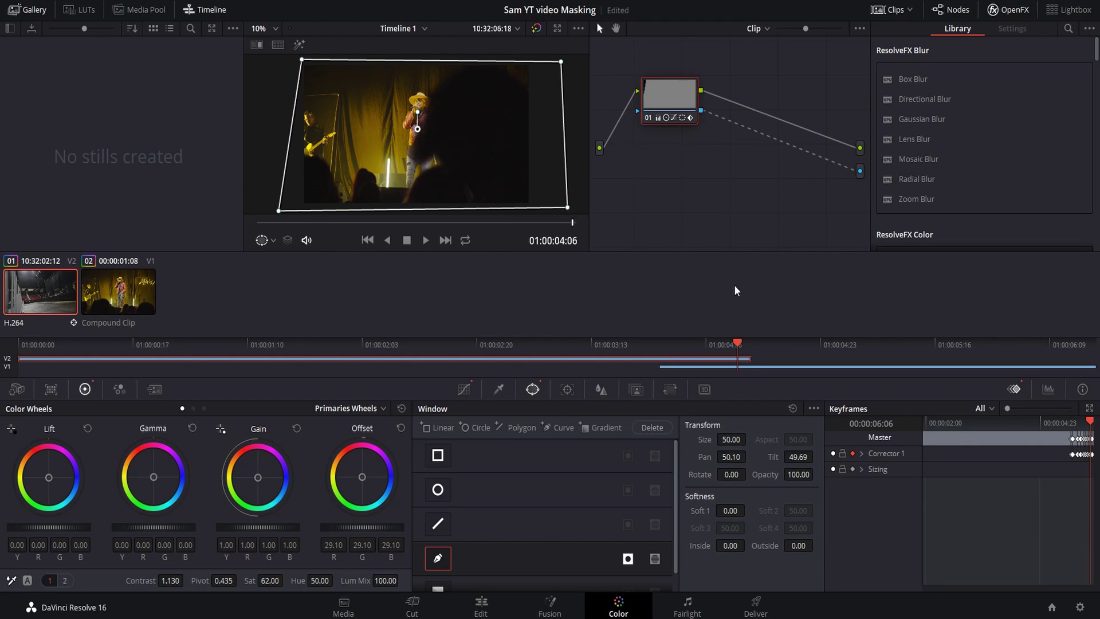
{"action": "key", "text": "Right"}
{"action": "key", "text": "Right"}
Scrub the arena clip to review the masked wipe, then return to the Edit page.
{"action": "left_click", "coordinate": [659, 348]}
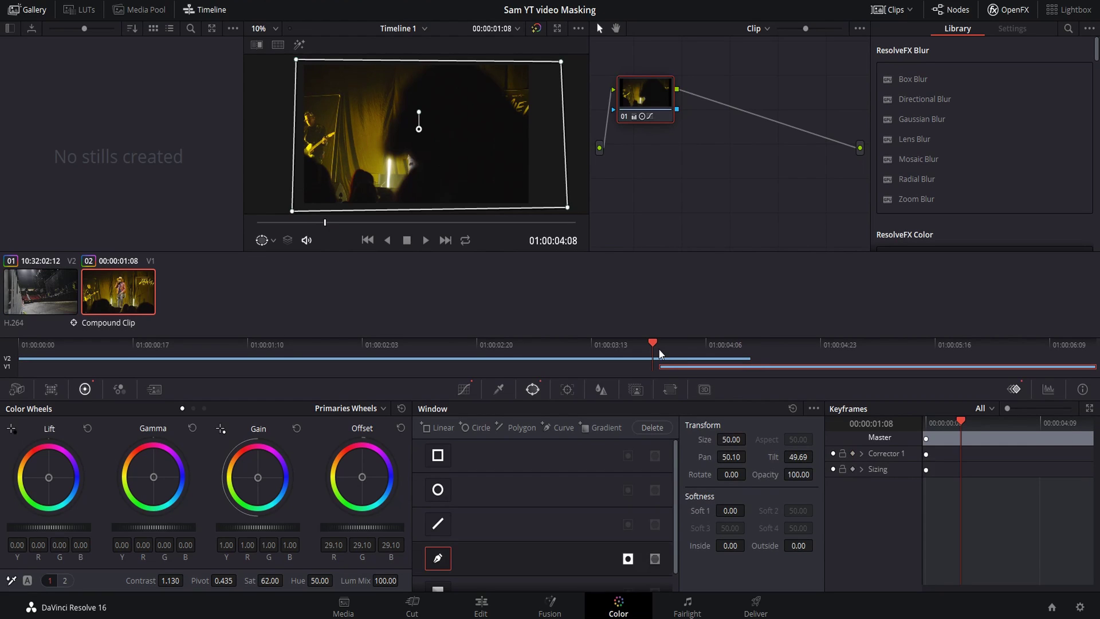
{"action": "left_click_drag", "start_coordinate": [655, 343], "coordinate": [730, 352]}
{"action": "left_click", "coordinate": [487, 604]}
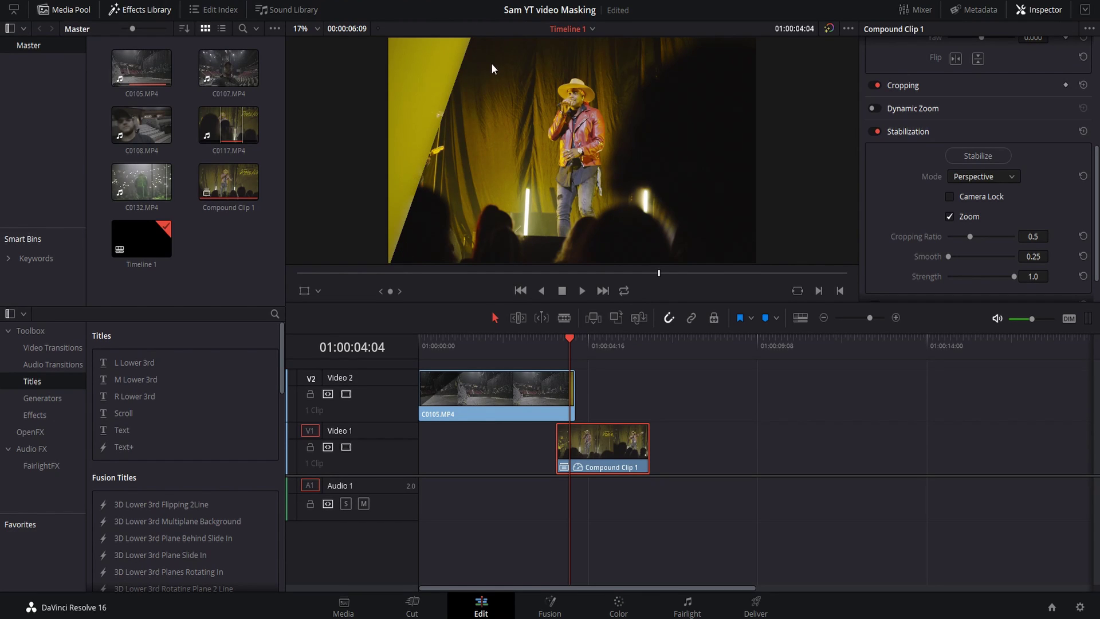
On the Color page, soften the pole mask's edge by setting Soft 1 to 2.50.
{"action": "left_click", "coordinate": [613, 612]}
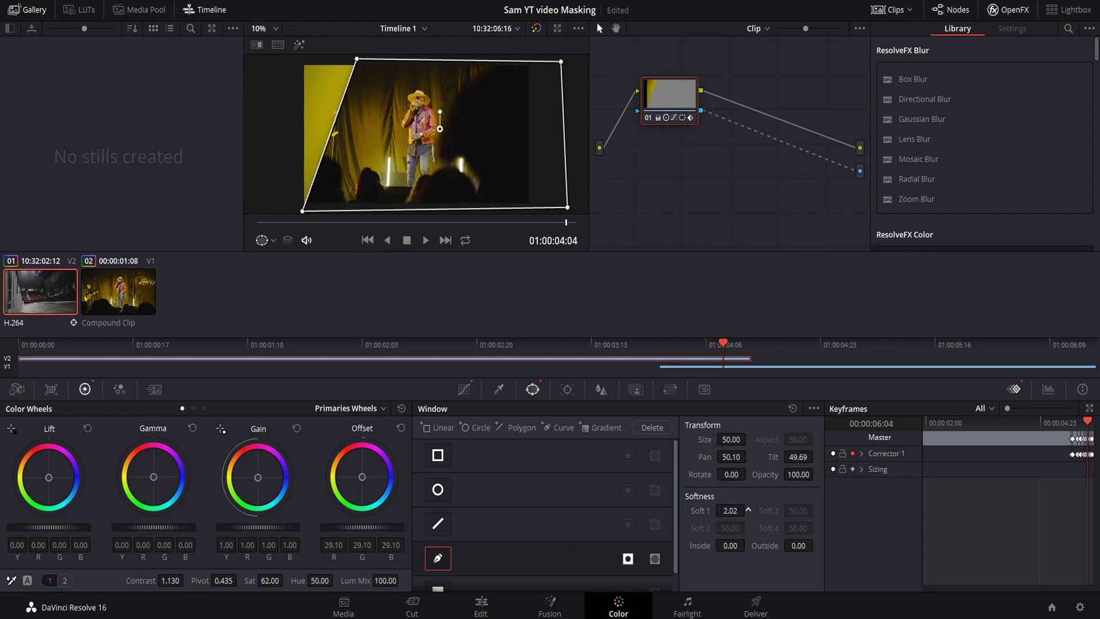
{"action": "left_click_drag", "start_coordinate": [747, 509], "coordinate": [748, 509]}
{"action": "left_click", "coordinate": [504, 608]}
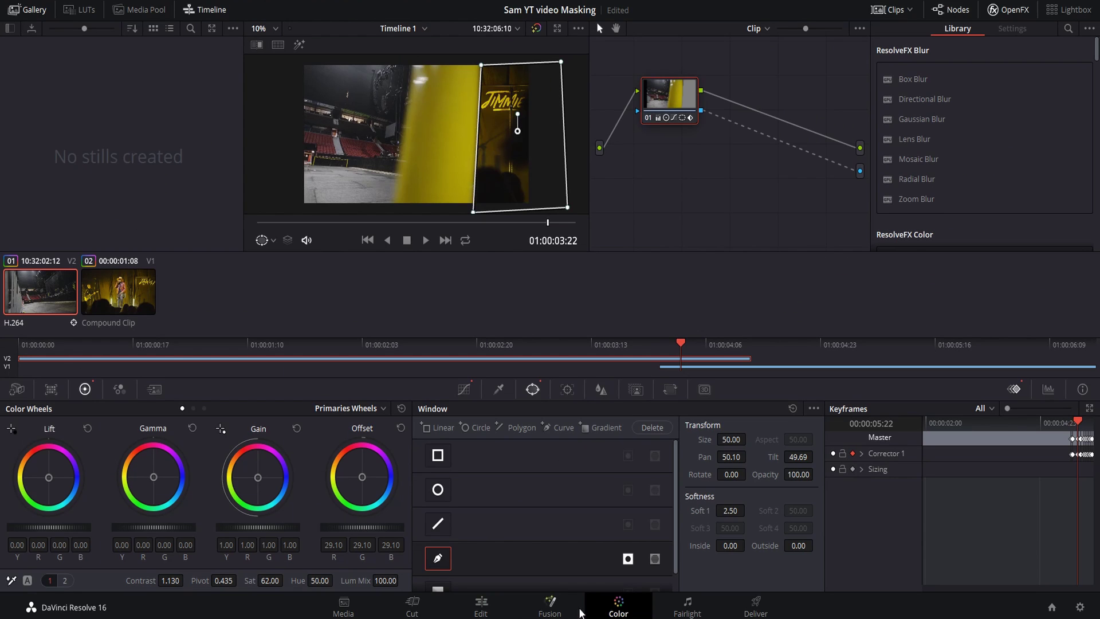
Play the soft-edged wipe from 01:00:03:10 on the Edit page, then scrub through to the singer.
{"action": "left_click", "coordinate": [490, 612]}
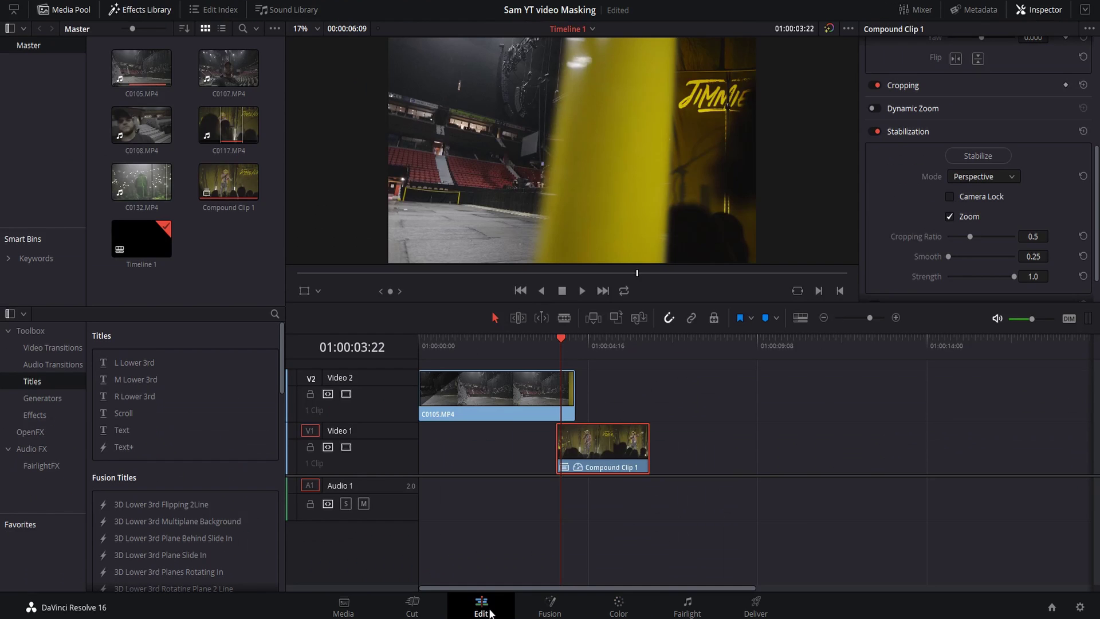
{"action": "left_click", "coordinate": [556, 351]}
{"action": "left_click", "coordinate": [542, 348]}
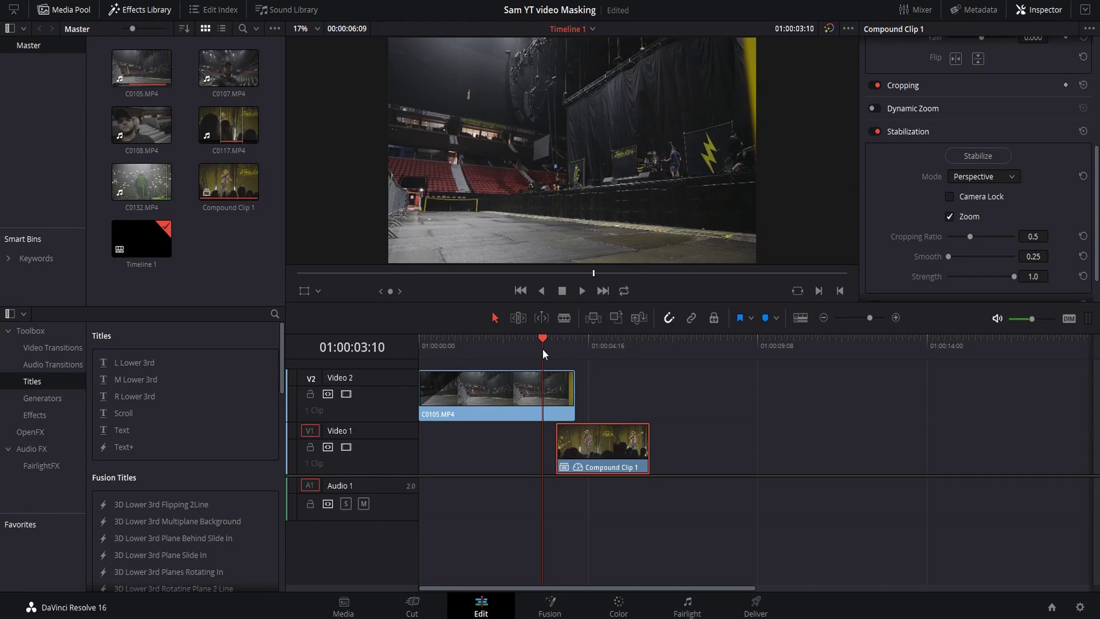
{"action": "key", "text": "space"}
{"action": "left_click", "coordinate": [542, 349]}
{"action": "key", "text": "space"}
{"action": "key", "text": "space"}
{"action": "left_click", "coordinate": [542, 349]}
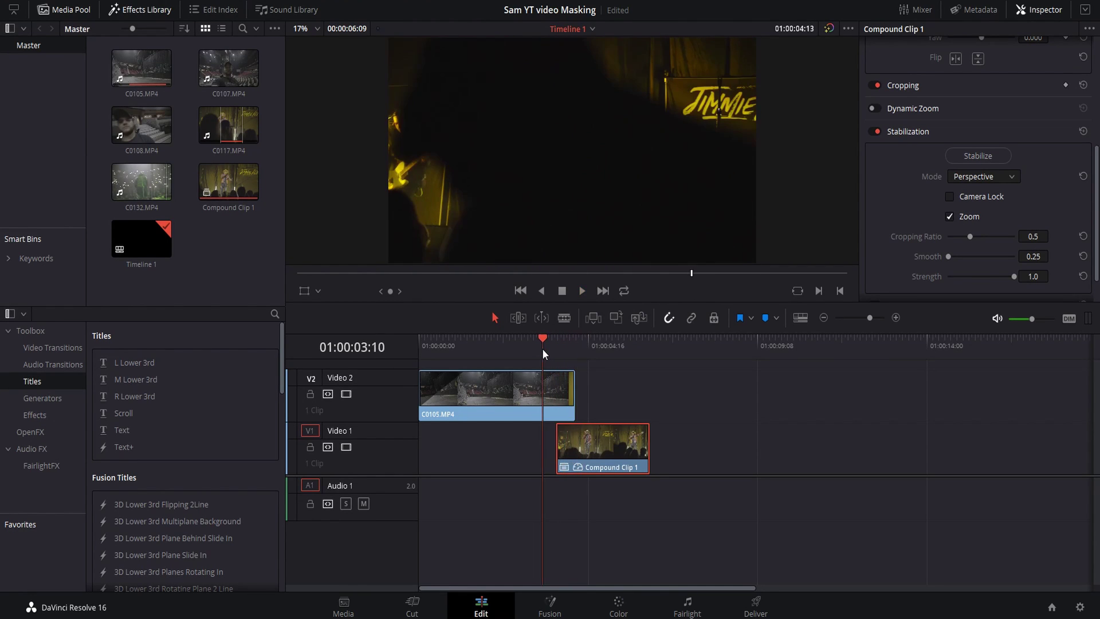
{"action": "key", "text": "space"}
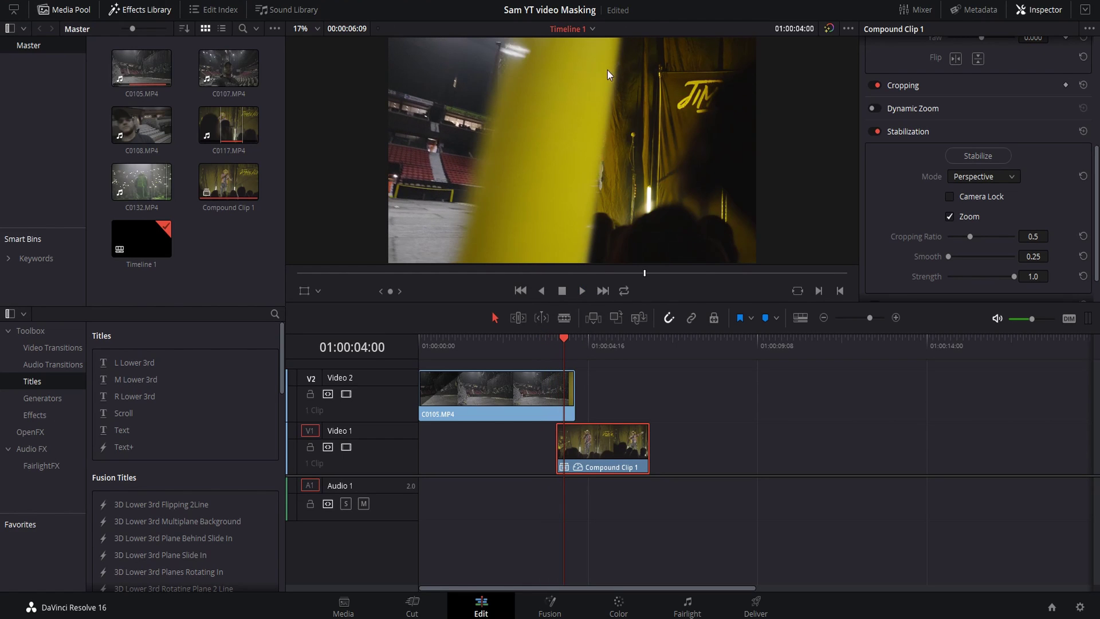
{"action": "left_click_drag", "start_coordinate": [564, 340], "coordinate": [601, 341]}
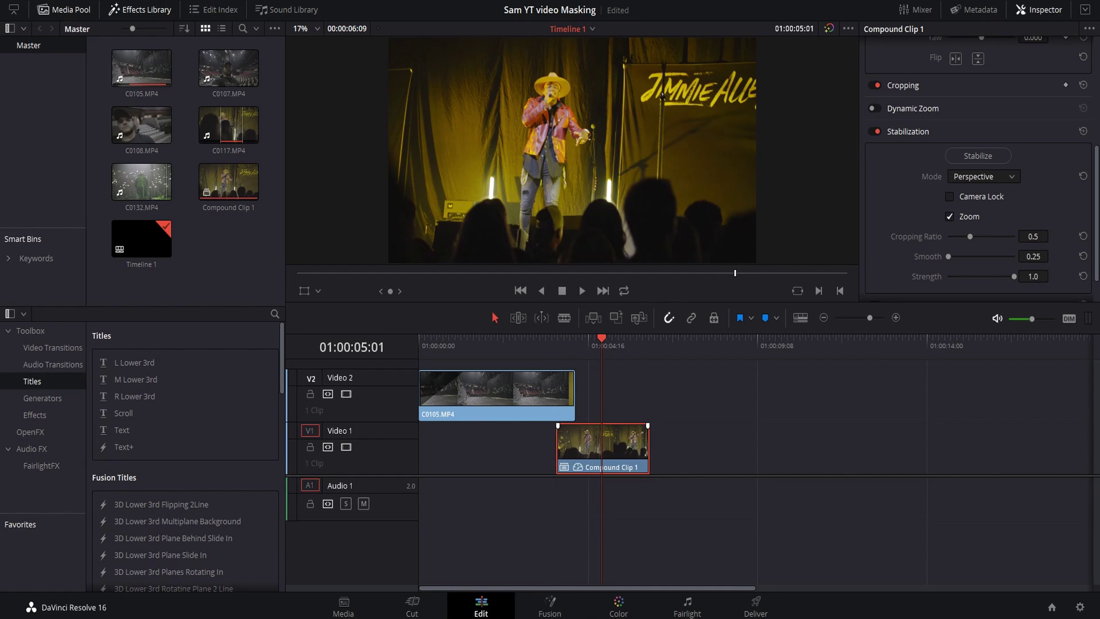
Move the playhead to 01:00:03:19 and go back to the Color page.
{"action": "left_click", "coordinate": [560, 343]}
{"action": "left_click", "coordinate": [623, 610]}
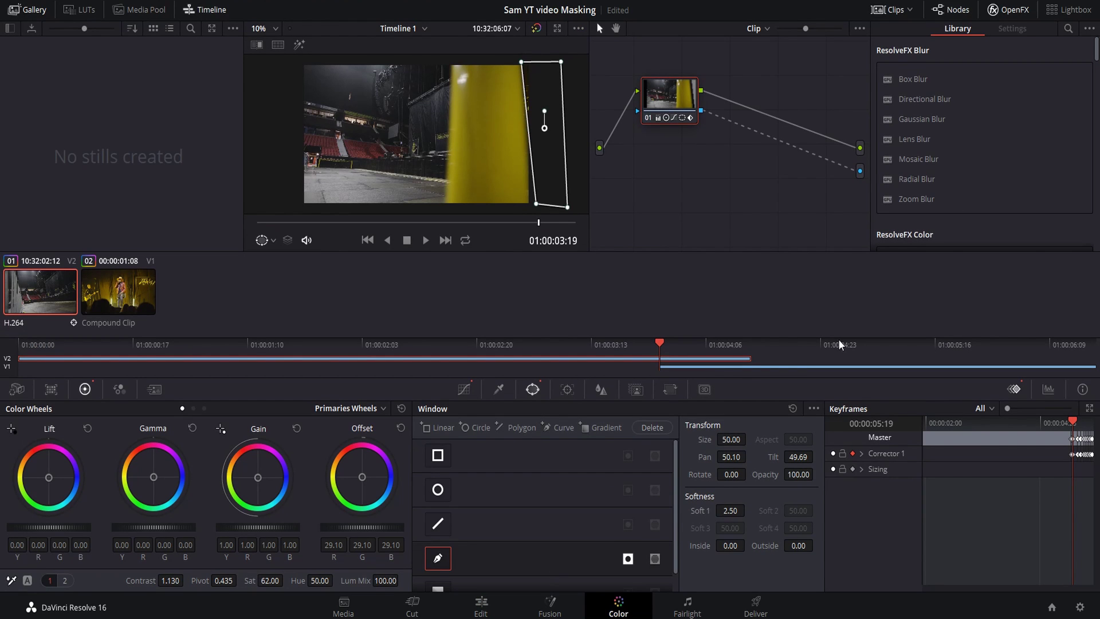